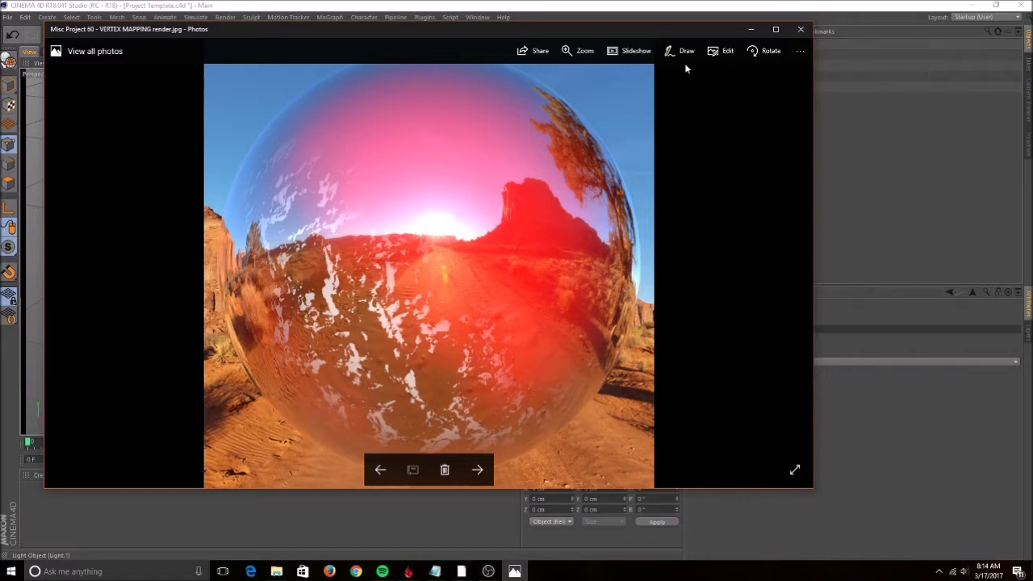
# Step: Put the reference render away, look through the scene camera, and convert the sphere to an editable polygon object
pyautogui.click(752, 30)
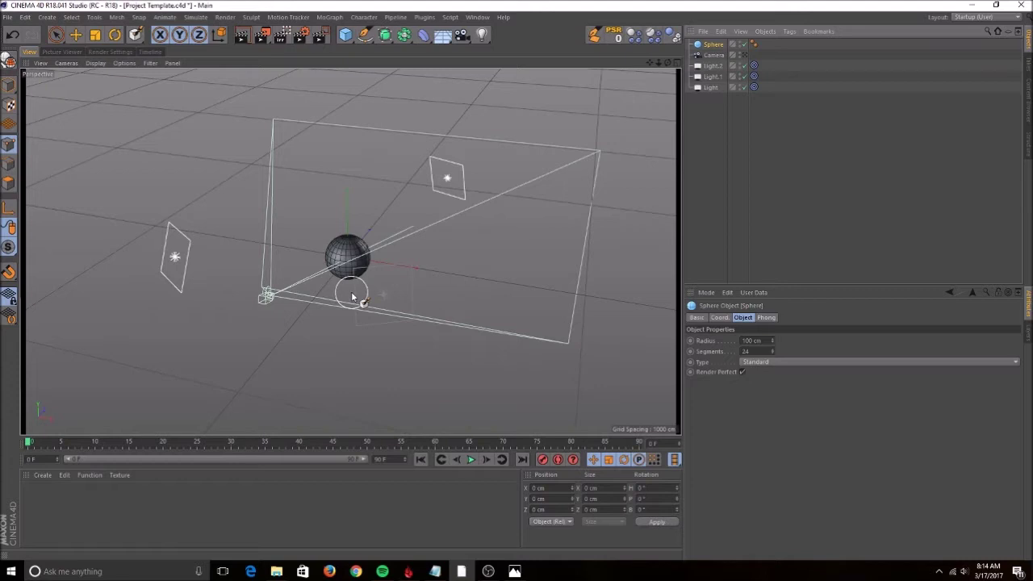
pyautogui.click(745, 54)
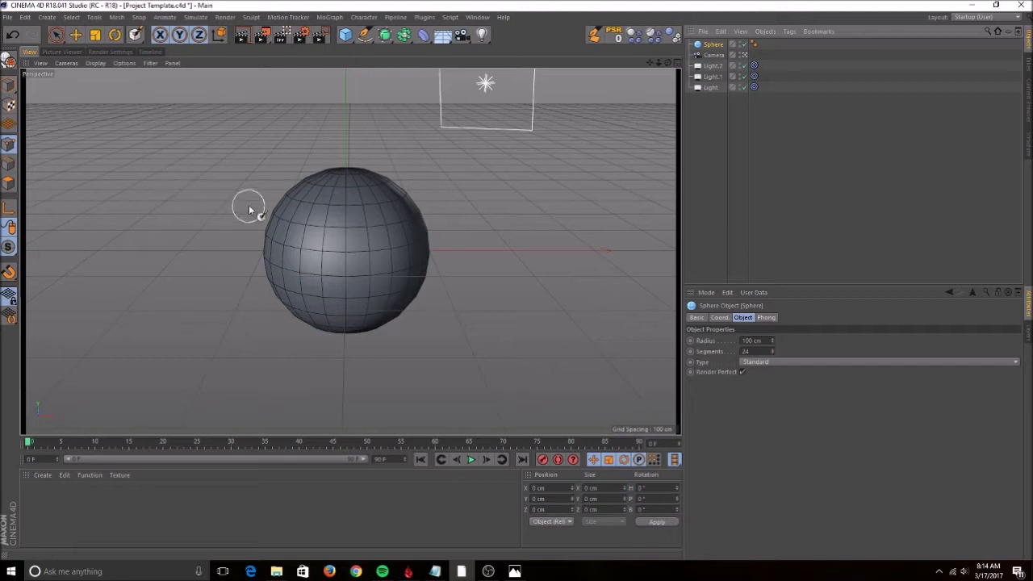
pyautogui.click(9, 64)
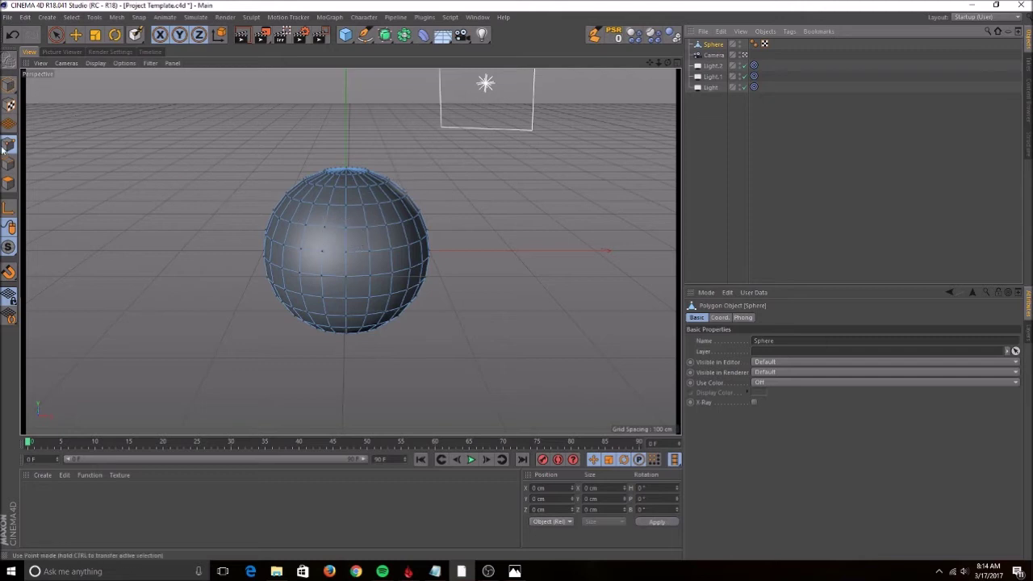
# Step: Activate the character Paint Tool for vertex maps with 100% opacity and the Add mode
pyautogui.click(363, 17)
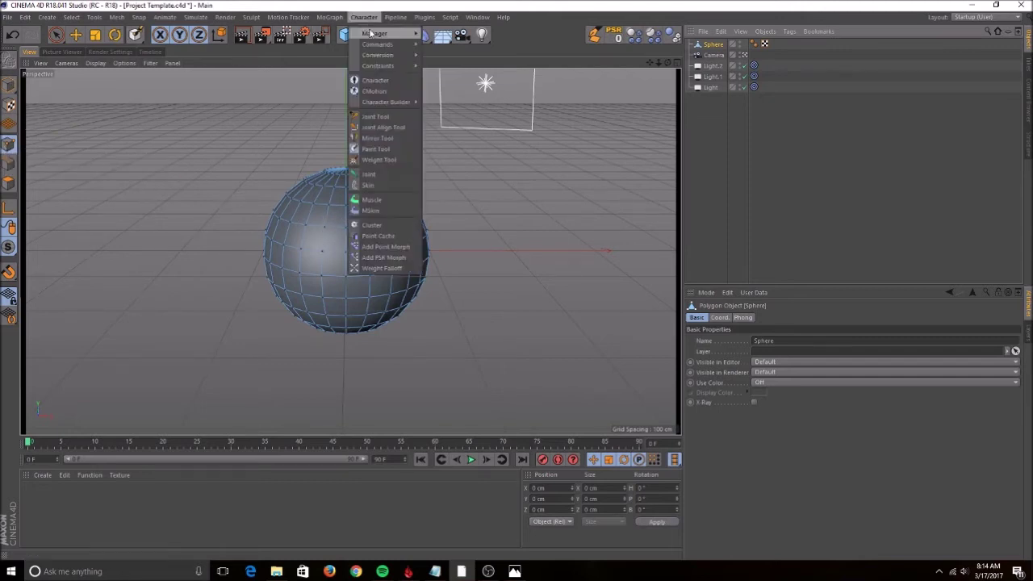
pyautogui.click(375, 150)
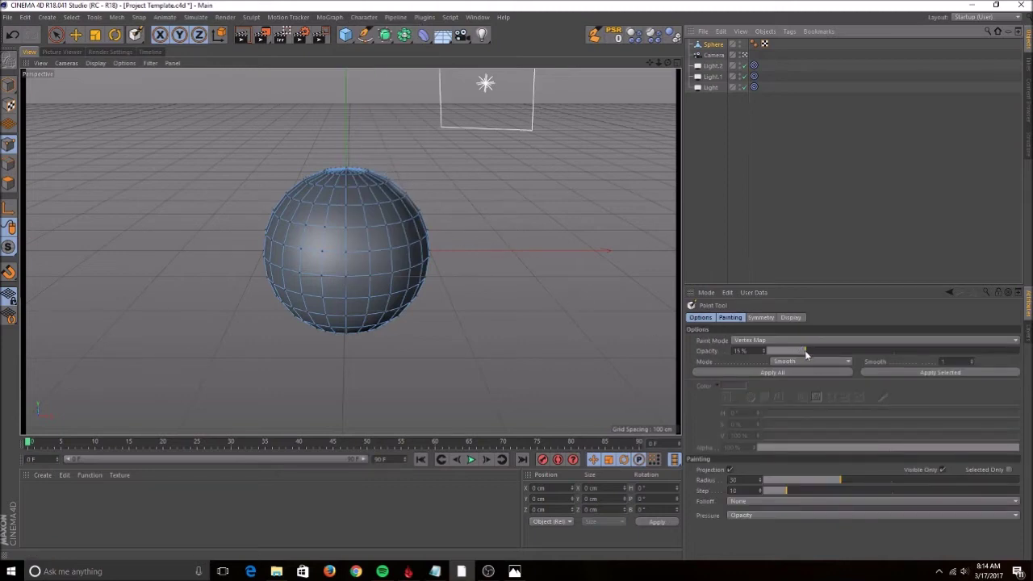
pyautogui.moveTo(805, 353); pyautogui.dragTo(1017, 356)
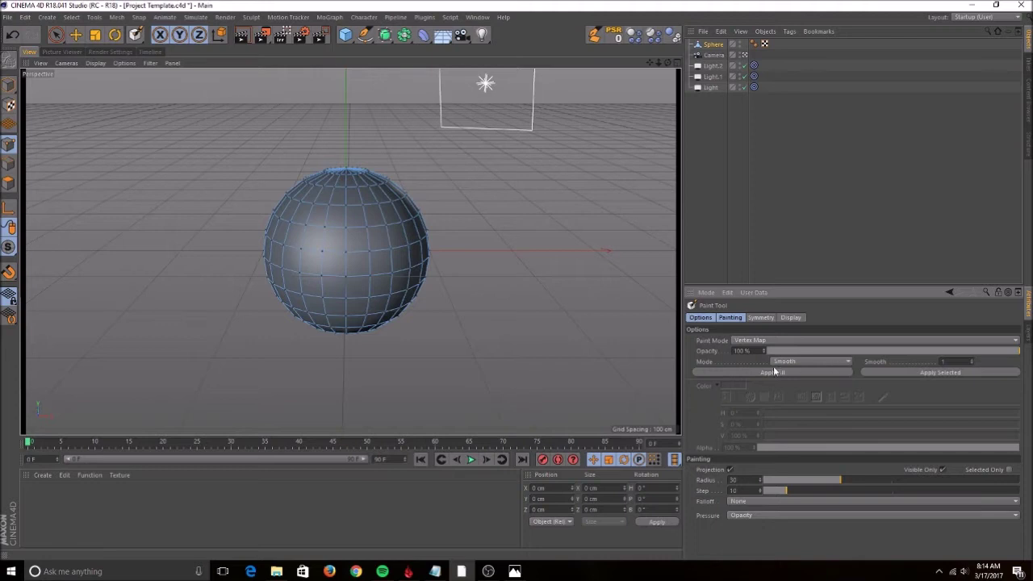
pyautogui.click(799, 361)
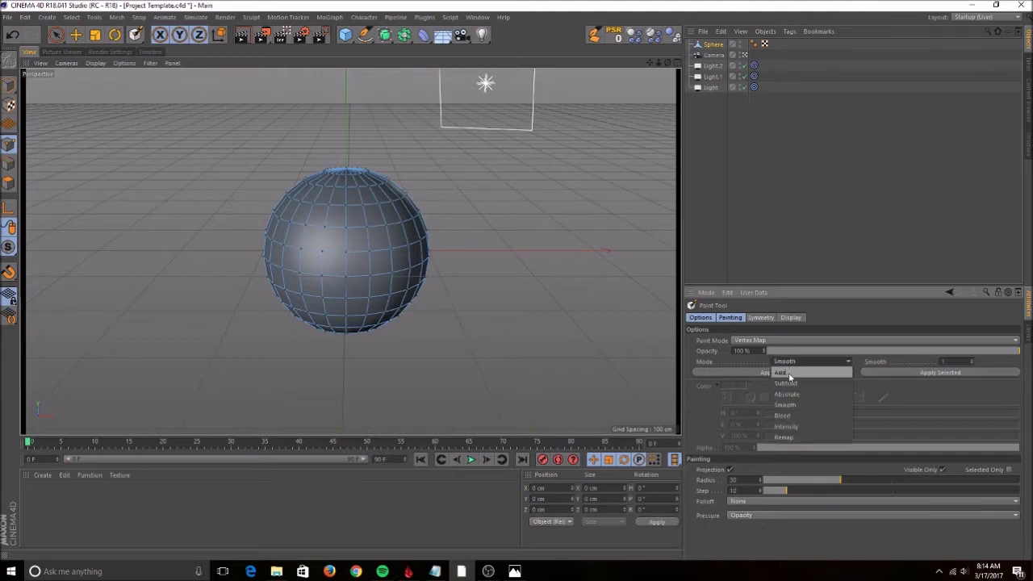
pyautogui.click(790, 373)
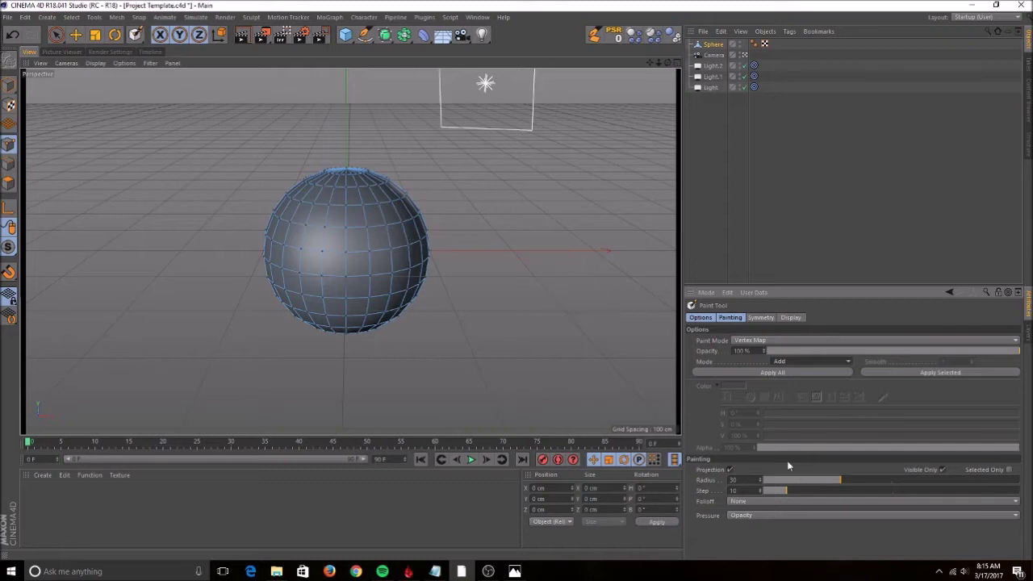
# Step: Reduce the brush radius to 17 and paint a vertex map band diagonally from the sphere's upper left to its underside
pyautogui.moveTo(840, 483); pyautogui.dragTo(902, 481)
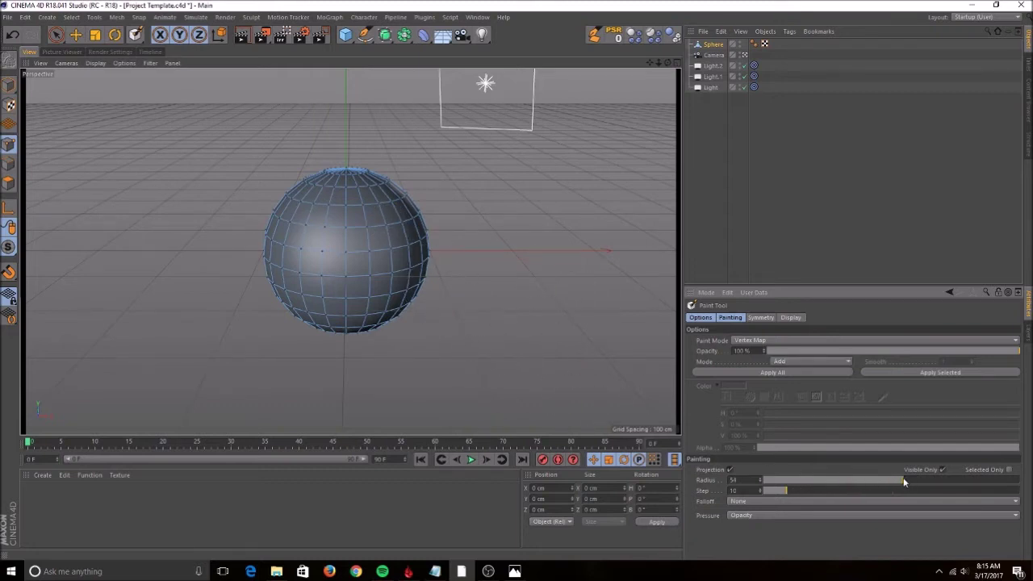
pyautogui.moveTo(903, 481); pyautogui.dragTo(819, 483)
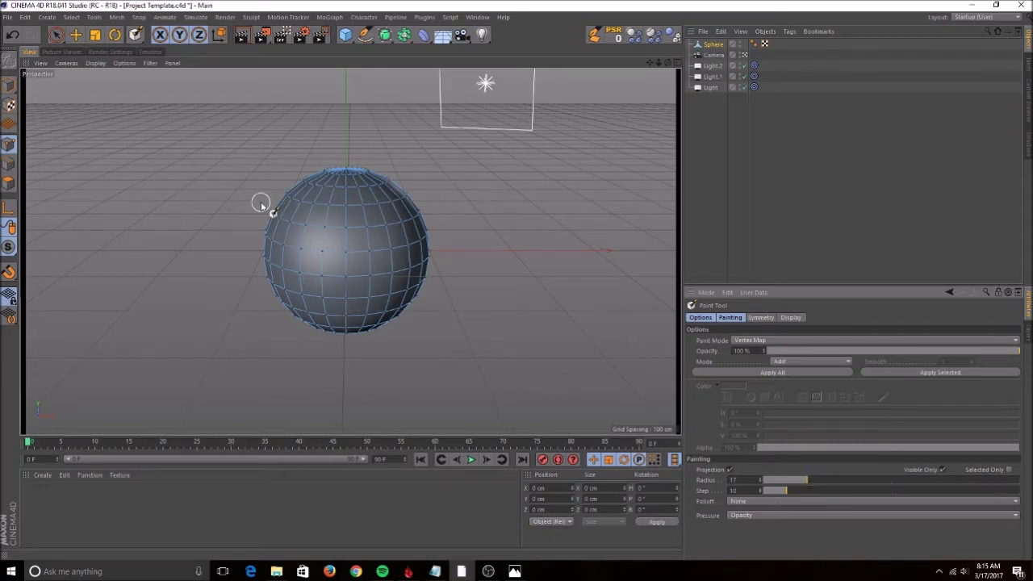
pyautogui.moveTo(263, 203)
pyautogui.mouseDown()
pyautogui.moveTo(363, 351)
pyautogui.moveTo(280, 214)
pyautogui.moveTo(300, 248)
pyautogui.moveTo(330, 263)
pyautogui.moveTo(380, 321)
pyautogui.moveTo(383, 342)
pyautogui.mouseUp()
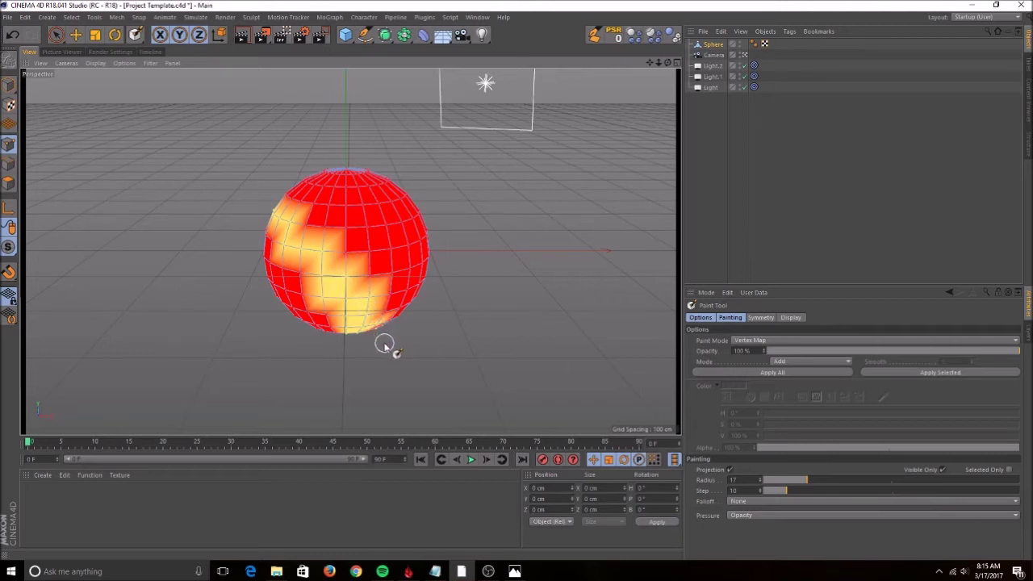
pyautogui.moveTo(299, 230)
pyautogui.mouseDown()
pyautogui.moveTo(316, 242)
pyautogui.moveTo(302, 276)
pyautogui.moveTo(313, 284)
pyautogui.mouseUp()
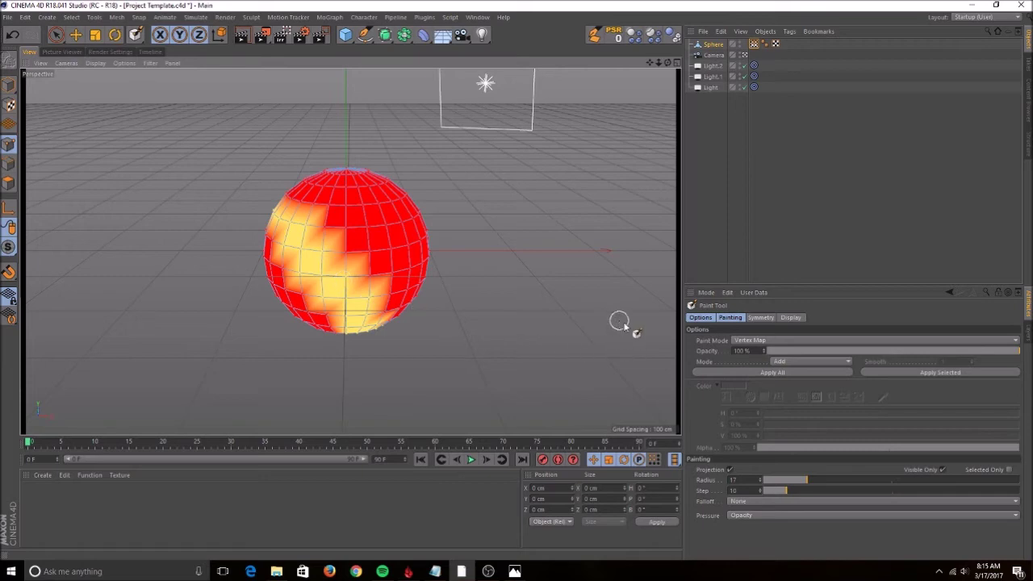
# Step: Switch the paint mode to Smooth at 20% opacity and apply it twice to the whole vertex map
pyautogui.click(792, 363)
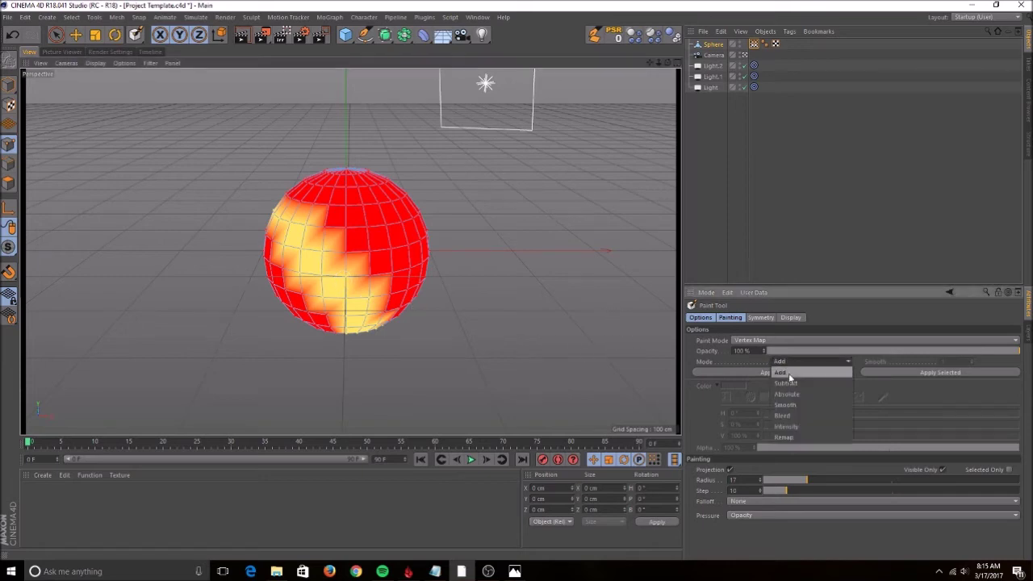
pyautogui.click(787, 403)
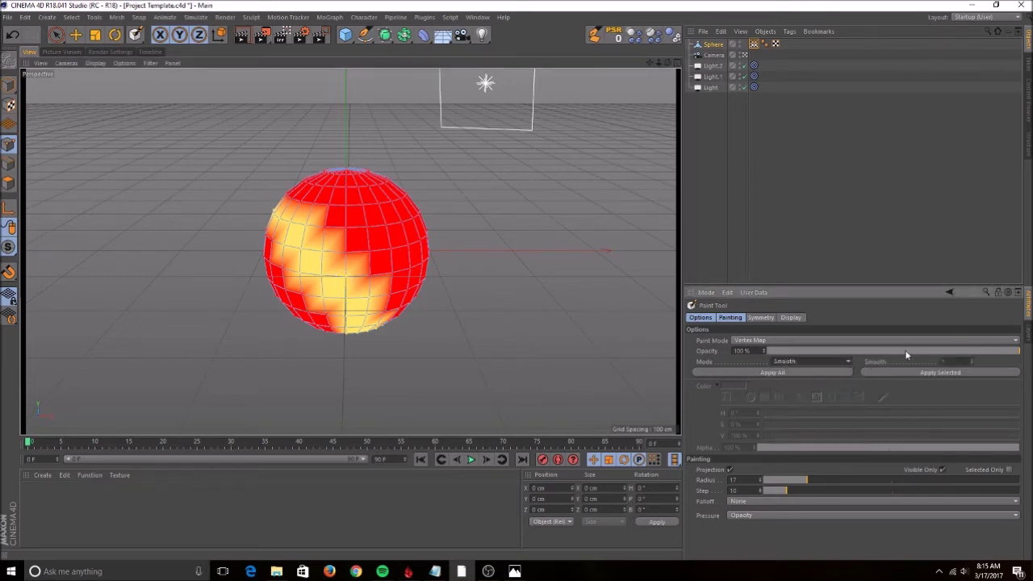
pyautogui.click(818, 350)
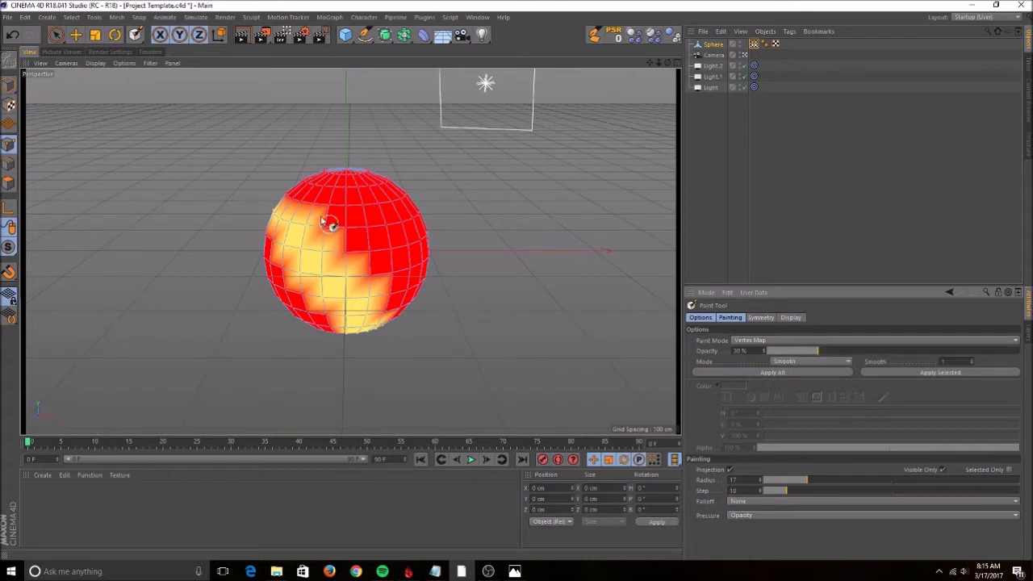
pyautogui.click(765, 373)
pyautogui.click(765, 372)
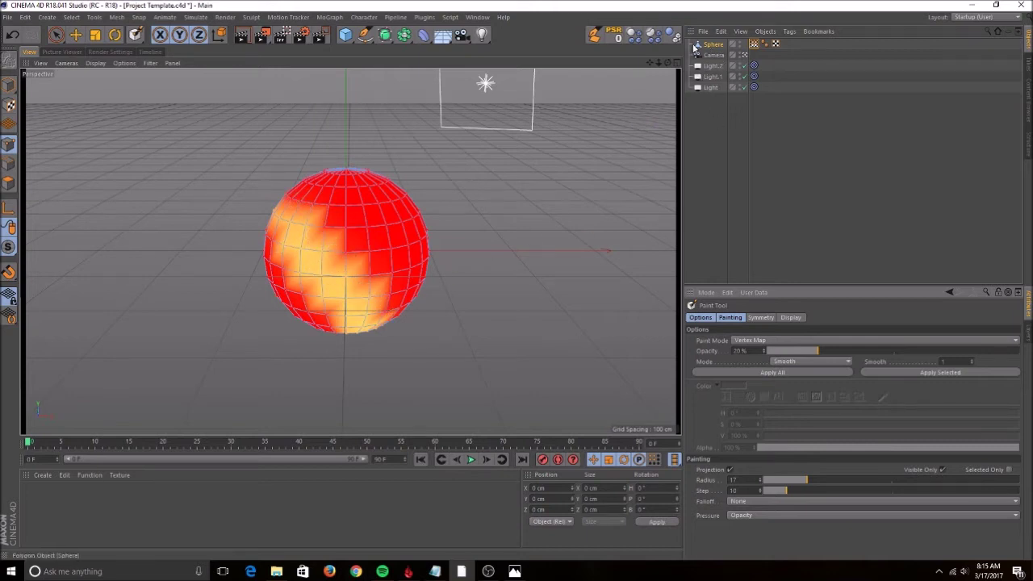
# Step: Nest the sphere under a new Subdivision Surface and display its vertex map in the viewport
pyautogui.click(386, 35)
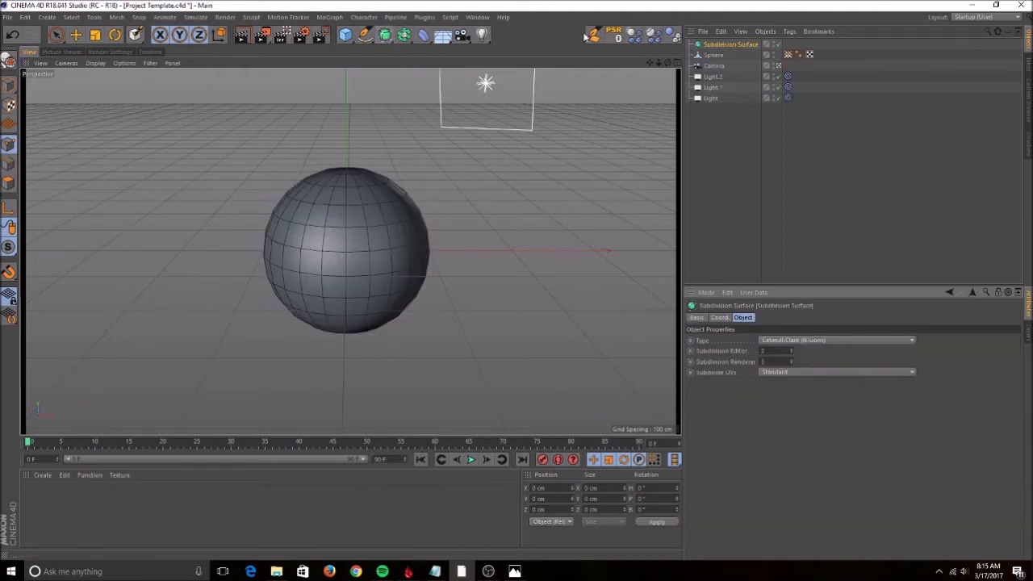
pyautogui.moveTo(717, 59); pyautogui.dragTo(718, 49)
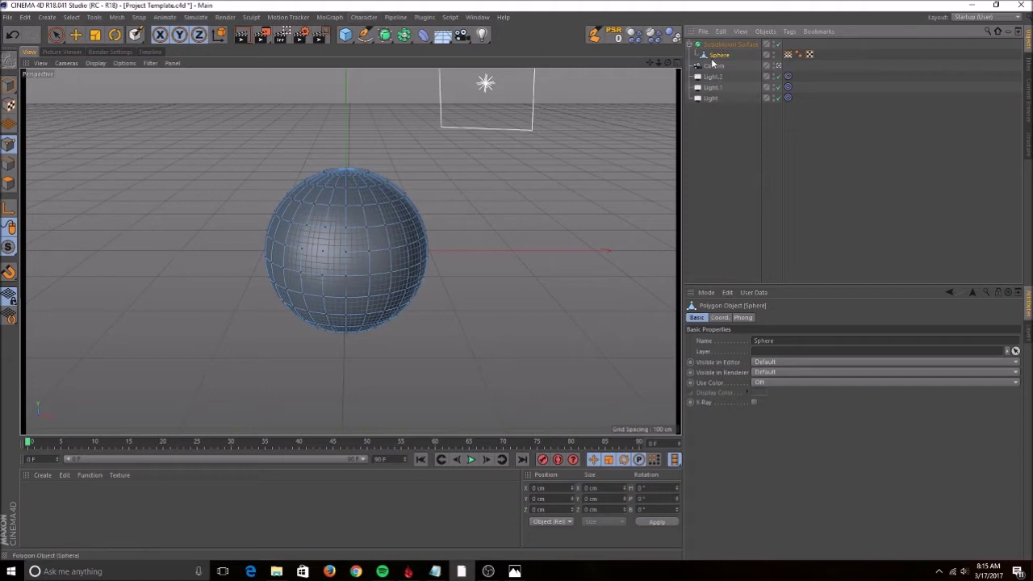
pyautogui.click(788, 55)
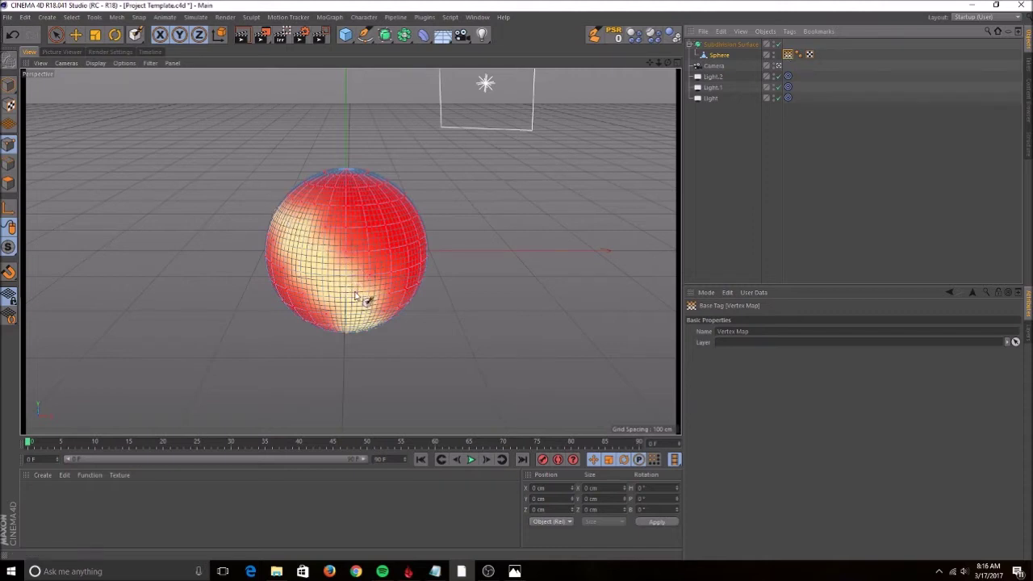
pyautogui.moveTo(318, 254); pyautogui.dragTo(378, 257)
# Step: Turn off the Subdivision Surface and switch to Model mode
pyautogui.click(779, 45)
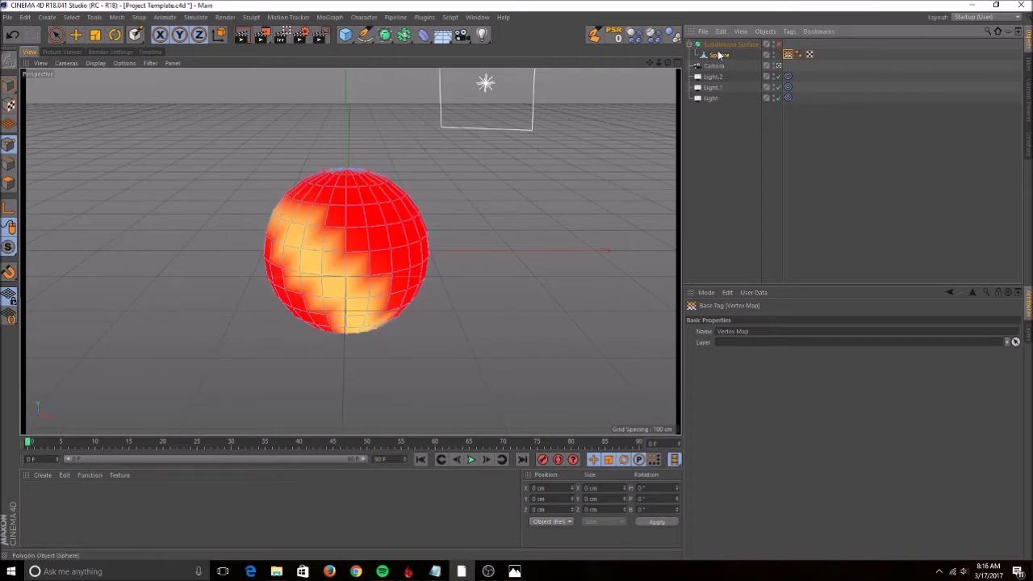
pyautogui.click(8, 87)
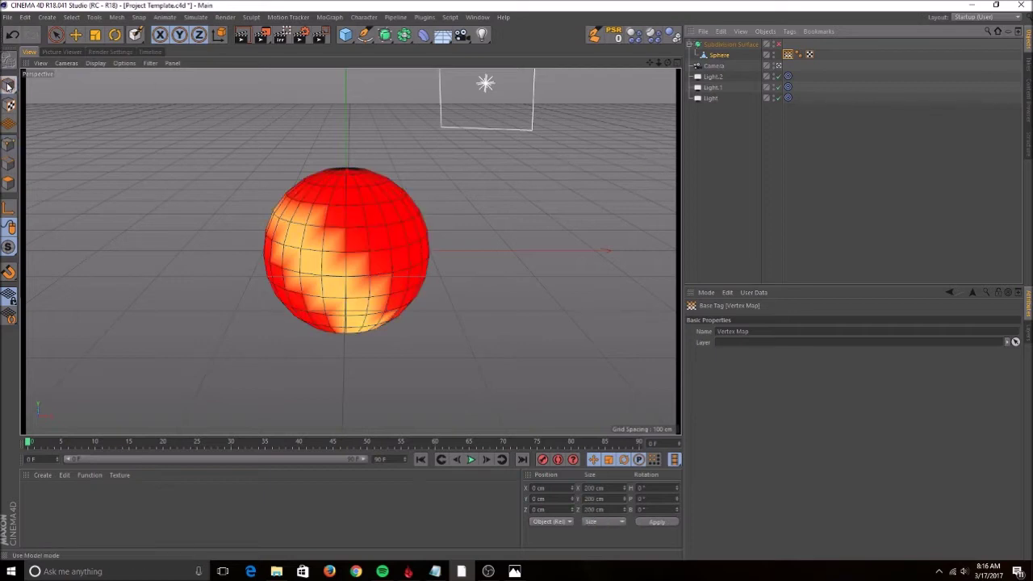
# Step: Start an interactive render region, extend it above and below the sphere, and turn the Subdivision Surface back on
pyautogui.click(281, 35)
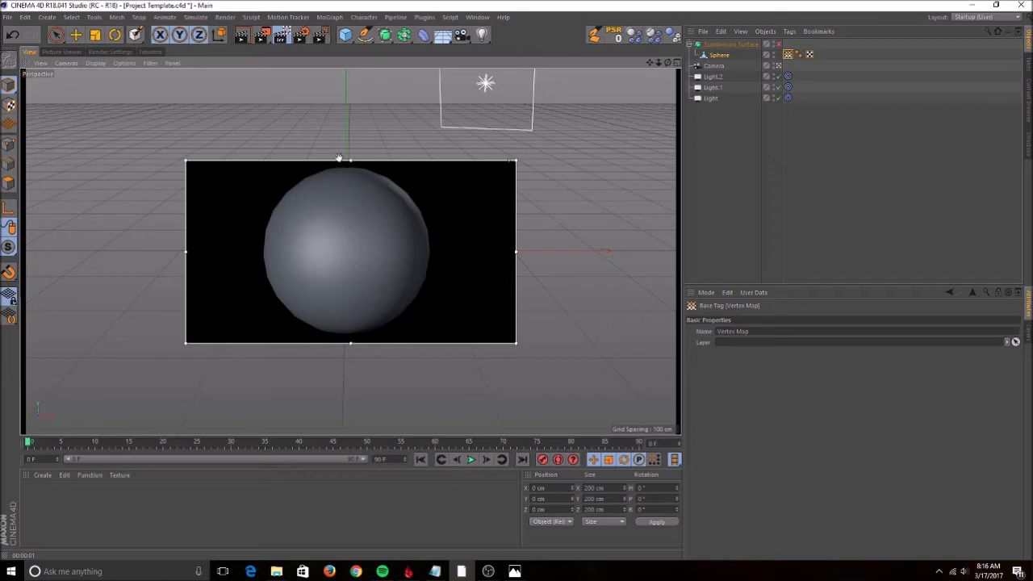
pyautogui.moveTo(350, 160); pyautogui.dragTo(350, 145)
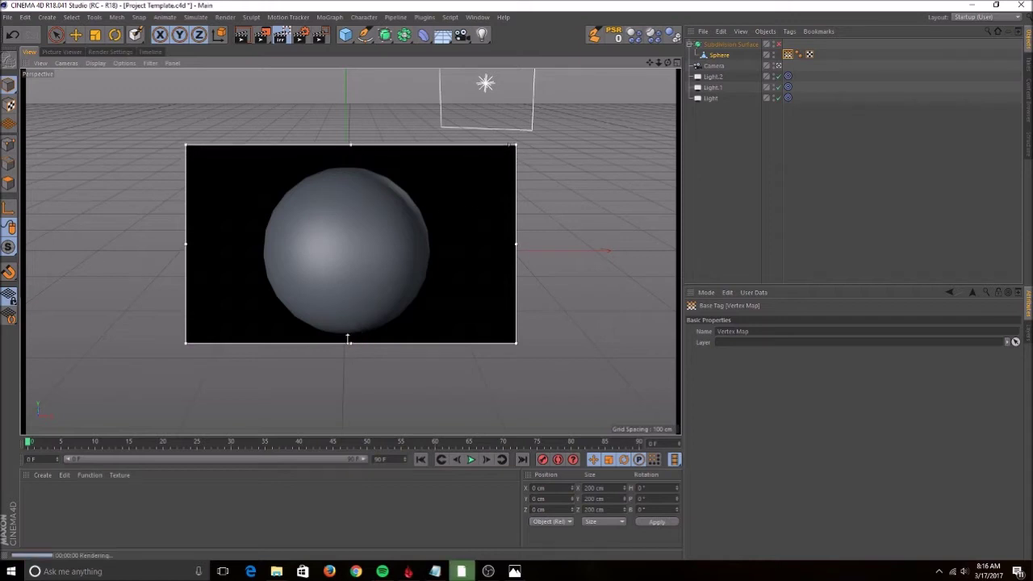
pyautogui.moveTo(347, 340); pyautogui.dragTo(350, 363)
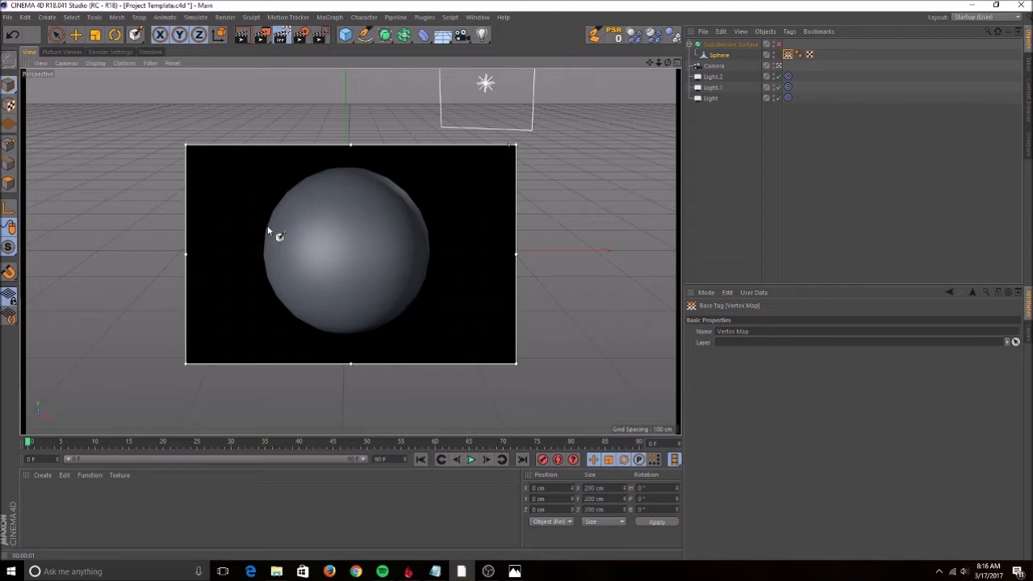
pyautogui.click(780, 44)
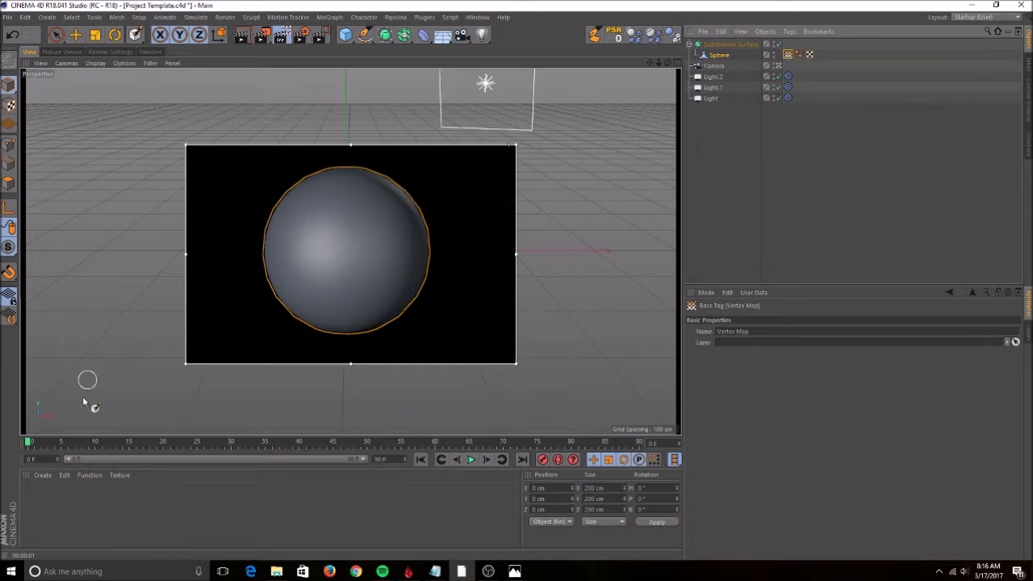
# Step: Create a new material and load a Layer shader as the texture of its Color channel
pyautogui.doubleClick(66, 509)
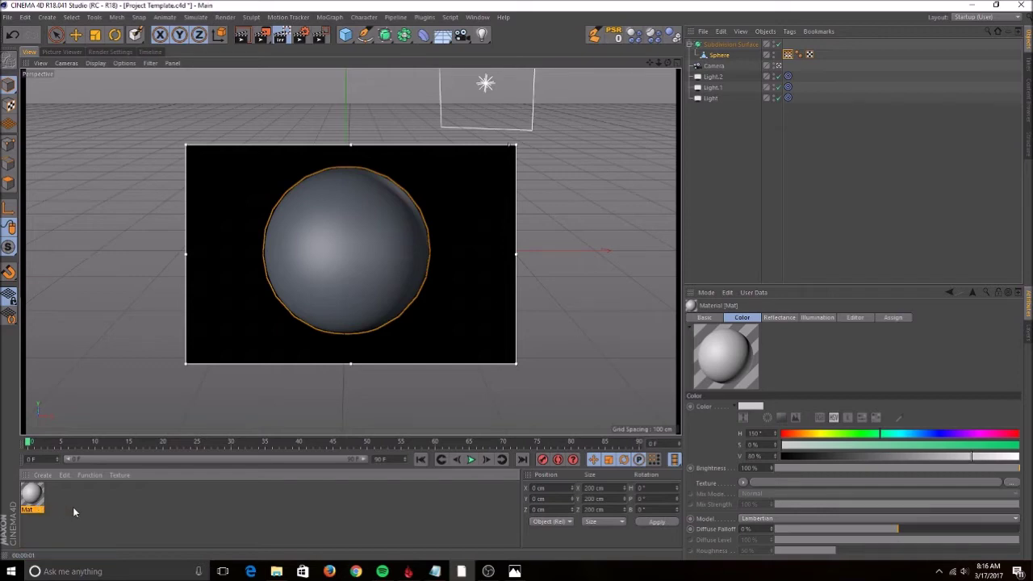
pyautogui.doubleClick(32, 496)
pyautogui.moveTo(309, 80); pyautogui.dragTo(712, 109)
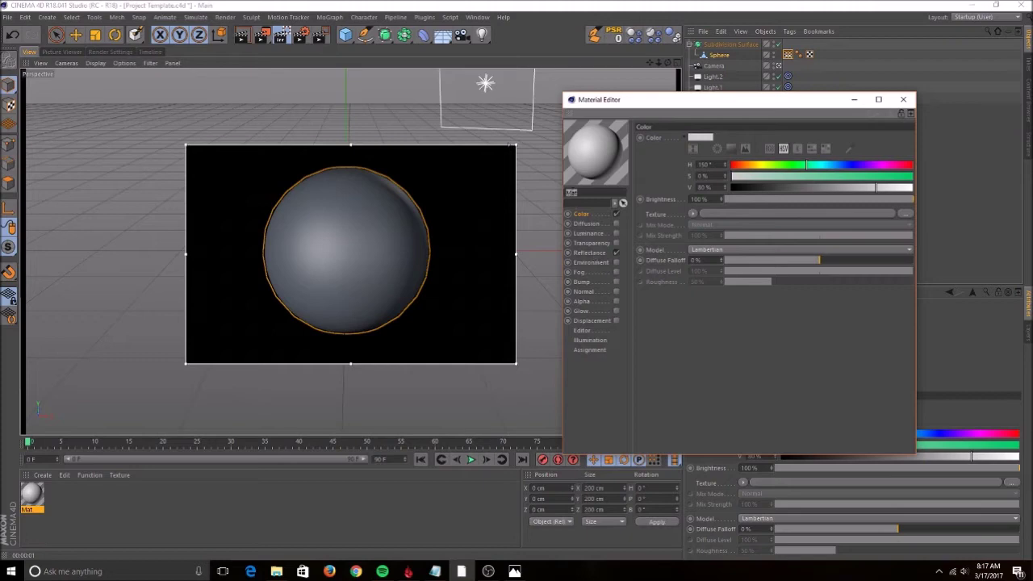
pyautogui.click(693, 214)
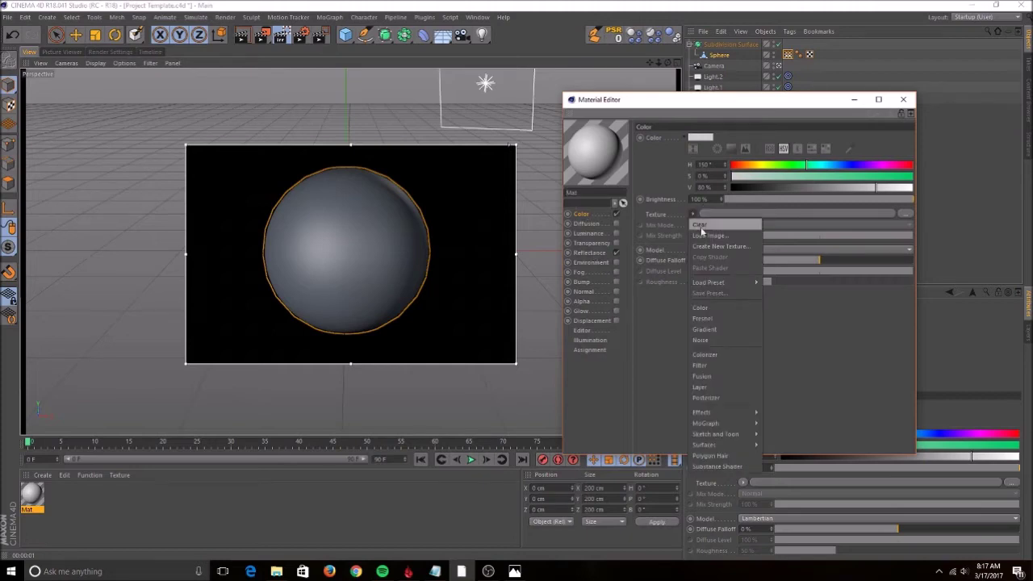
pyautogui.click(706, 389)
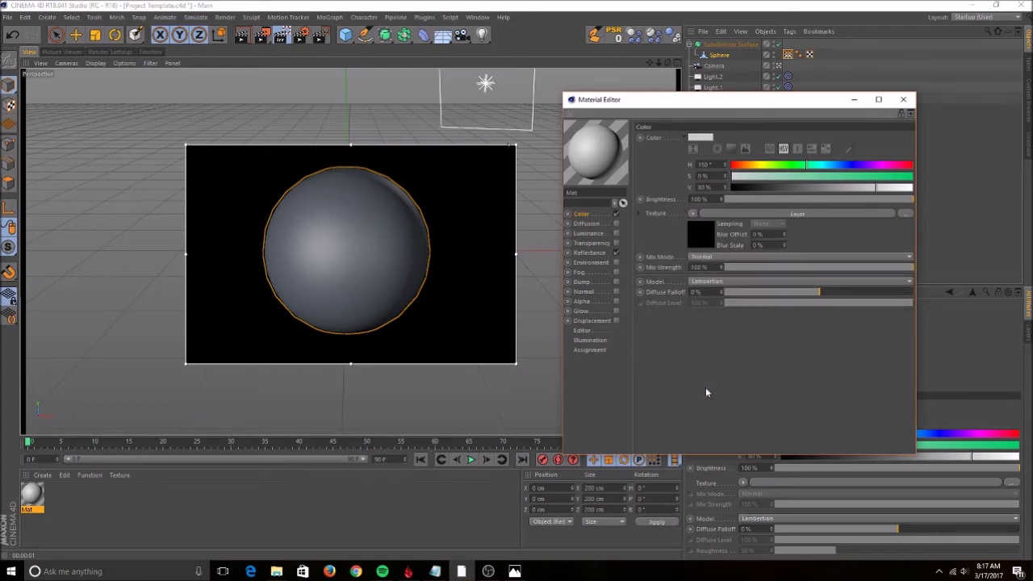
# Step: Add a Color shader inside the Layer shader and set it to red with hue 359.747°, saturation 96% and value 100%
pyautogui.click(733, 216)
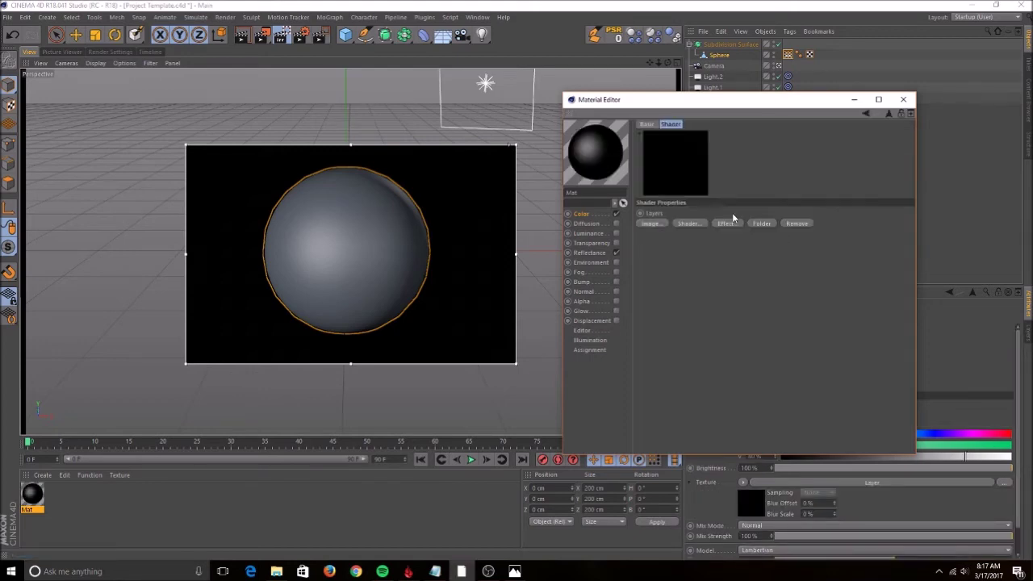
pyautogui.click(689, 224)
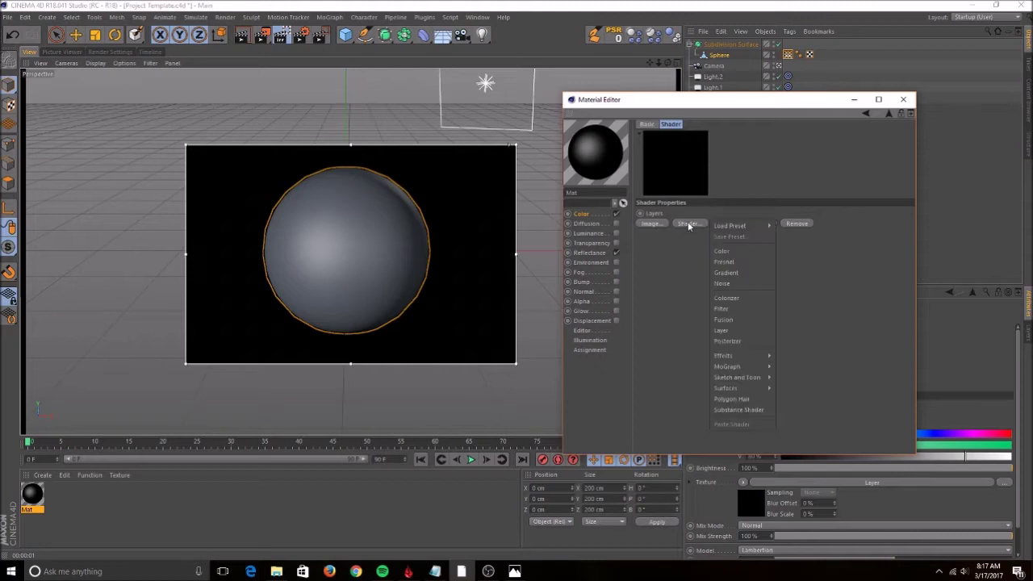
pyautogui.click(722, 251)
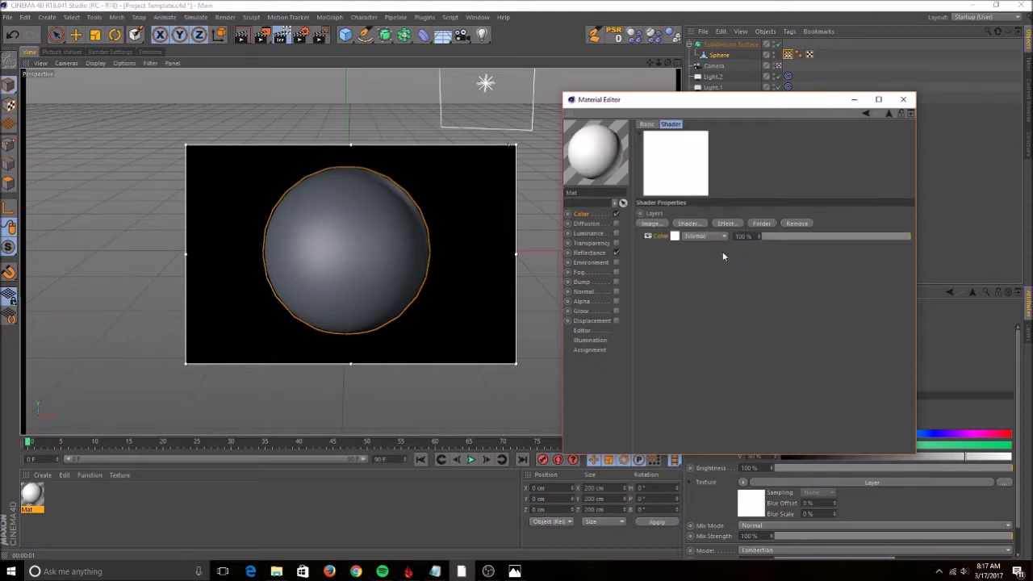
pyautogui.click(674, 235)
pyautogui.click(899, 253)
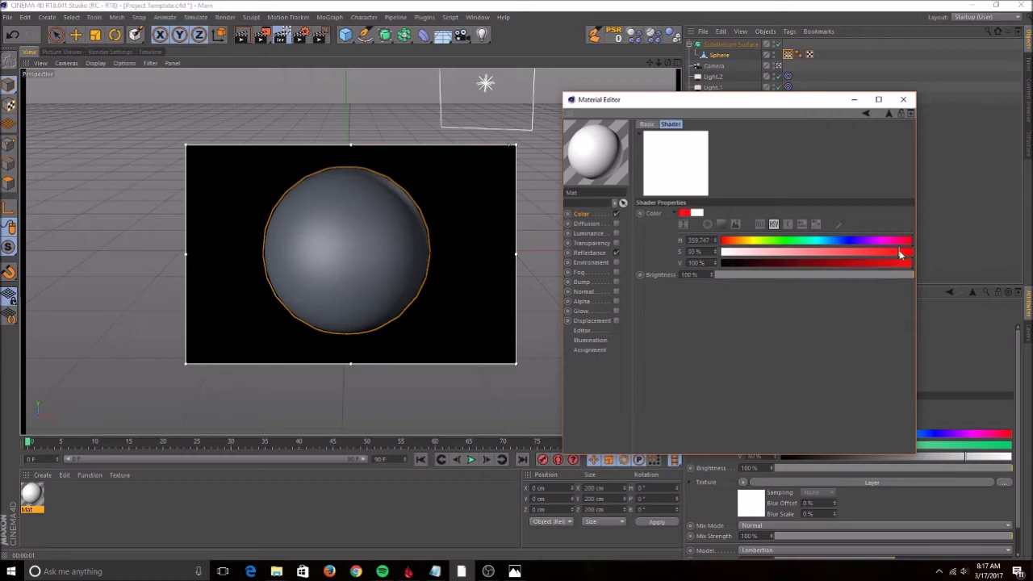
pyautogui.moveTo(900, 254); pyautogui.dragTo(905, 252)
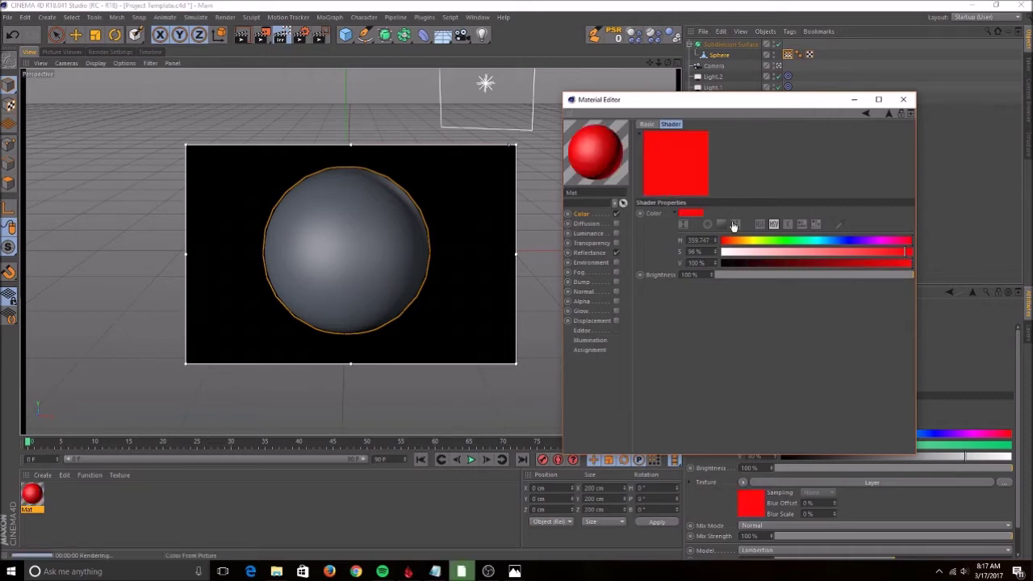
pyautogui.click(865, 114)
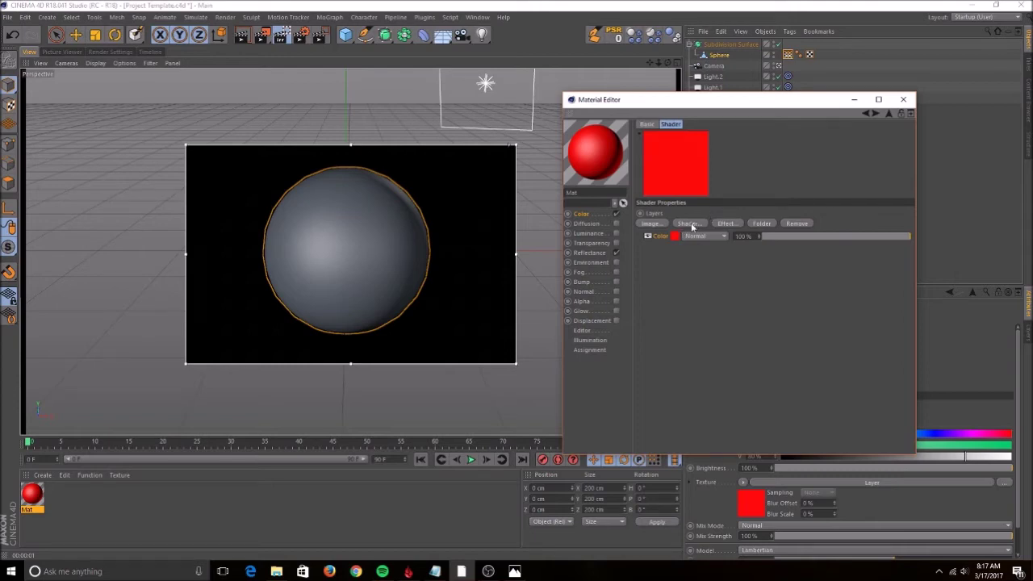
# Step: Add a Vertex Map shader as a new layer in the material's Layer shader
pyautogui.click(726, 224)
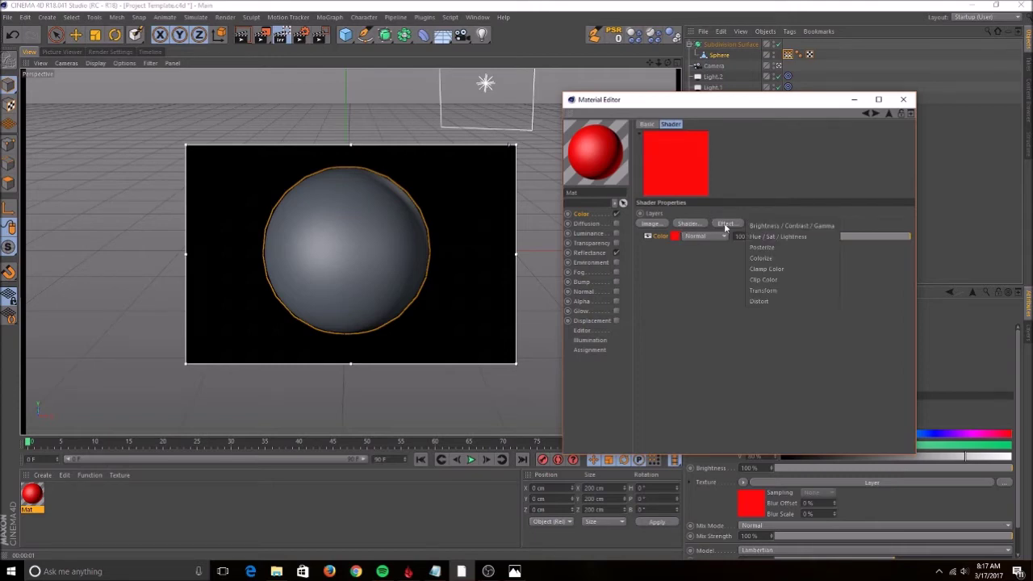
pyautogui.click(694, 225)
pyautogui.click(690, 224)
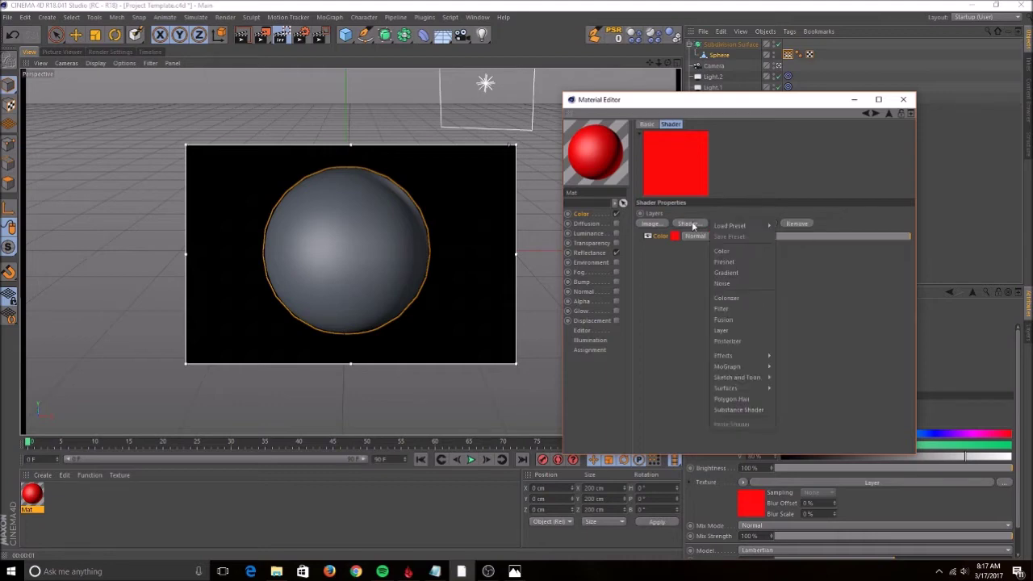
pyautogui.moveTo(738, 357)
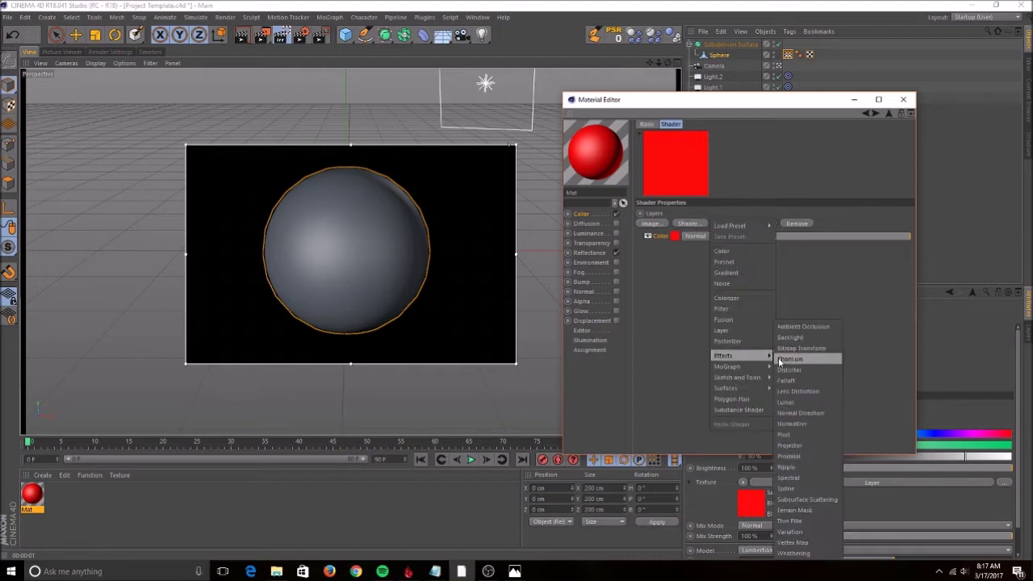
pyautogui.click(791, 542)
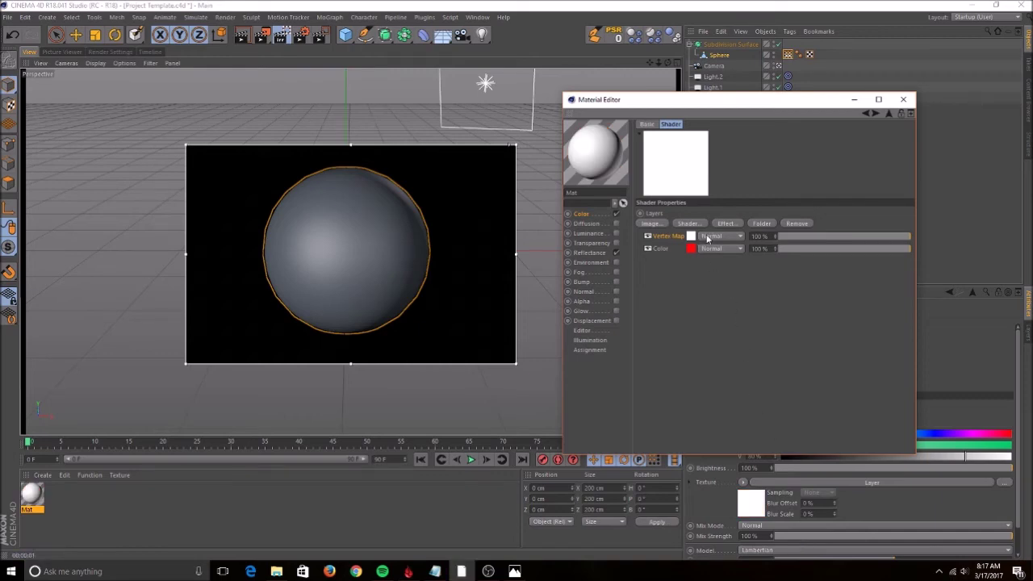
# Step: Set the Vertex Map layer's blend mode to Layer Mask and move it beneath the Color layer
pyautogui.click(739, 236)
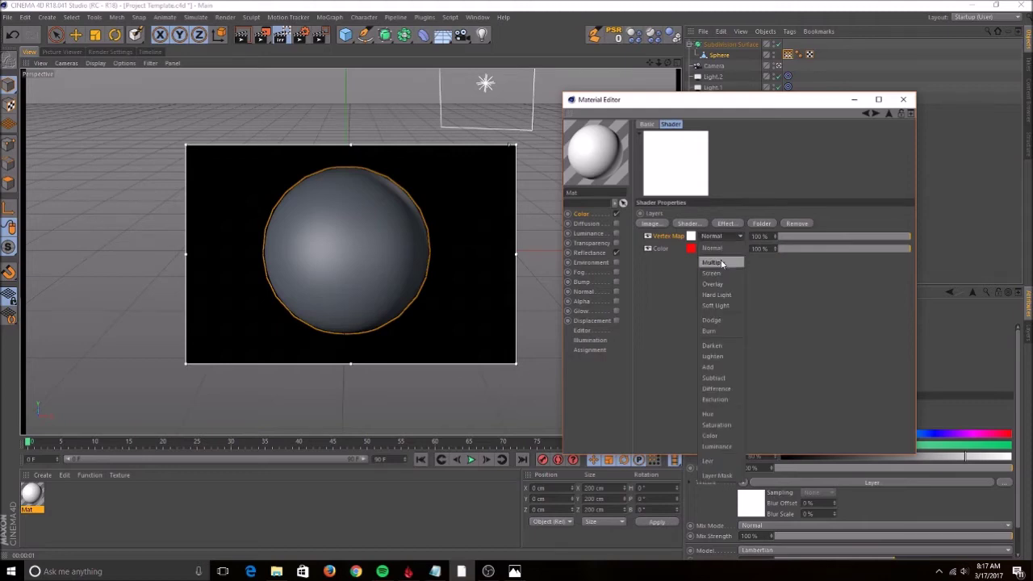
pyautogui.click(724, 475)
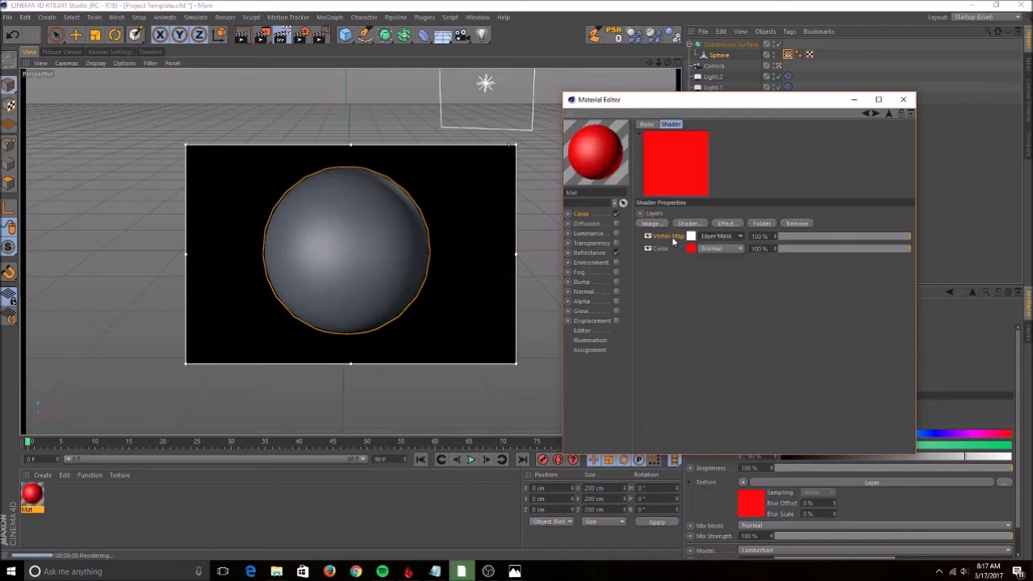
pyautogui.moveTo(670, 236); pyautogui.dragTo(667, 254)
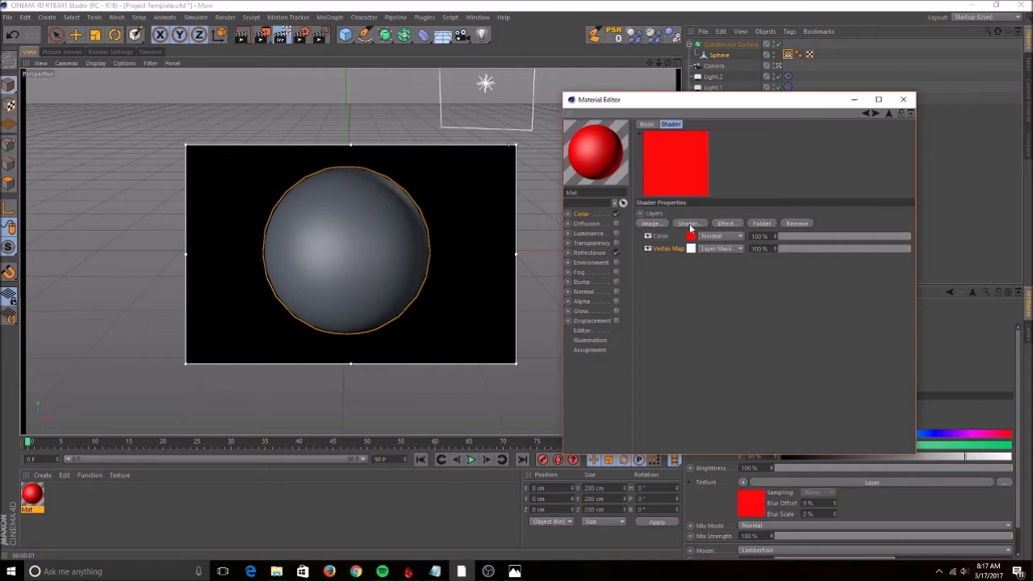
# Step: Add a Noise shader to the Layer shader and set its noise type to Luka
pyautogui.click(687, 225)
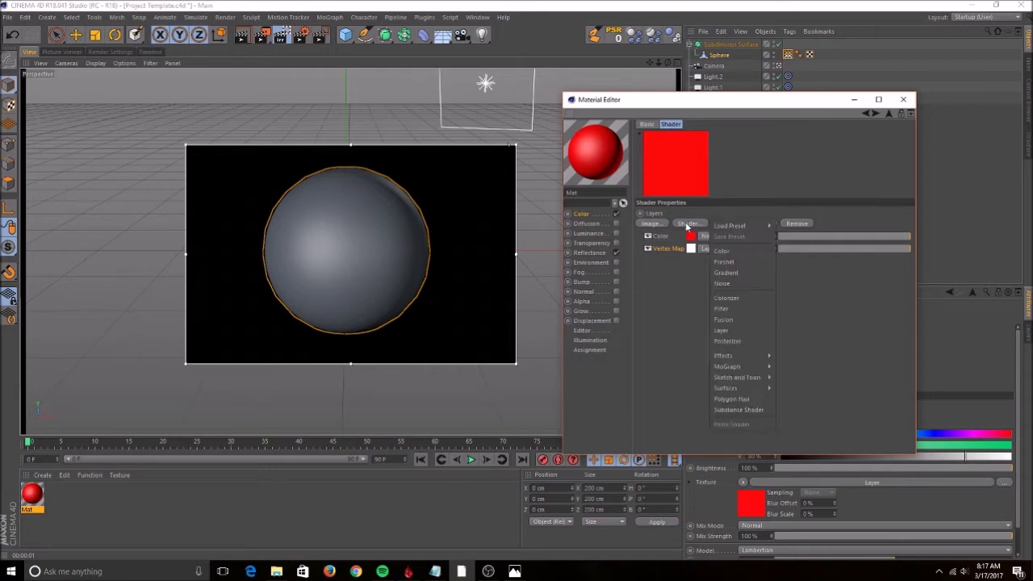
pyautogui.moveTo(715, 229)
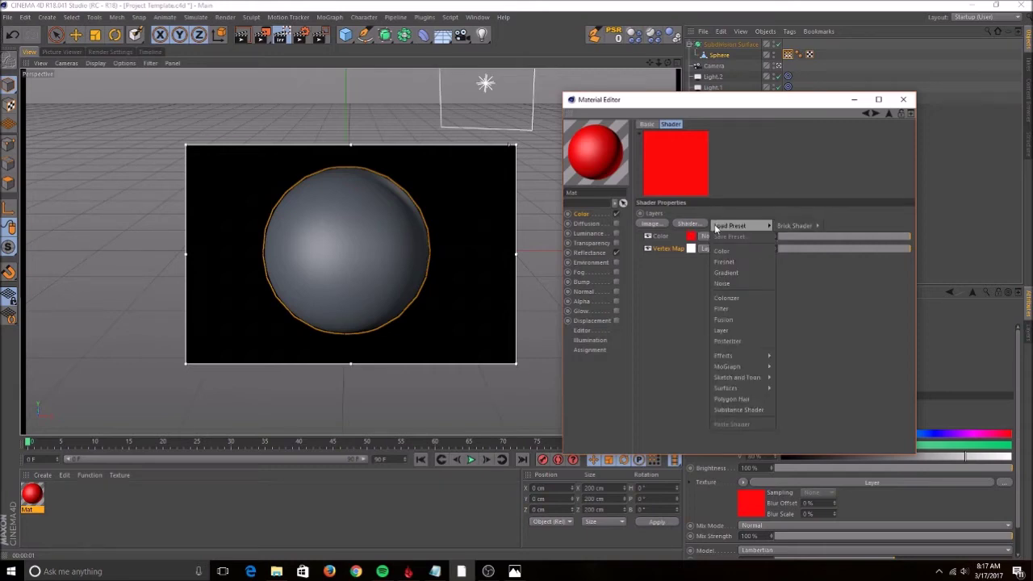
pyautogui.click(728, 282)
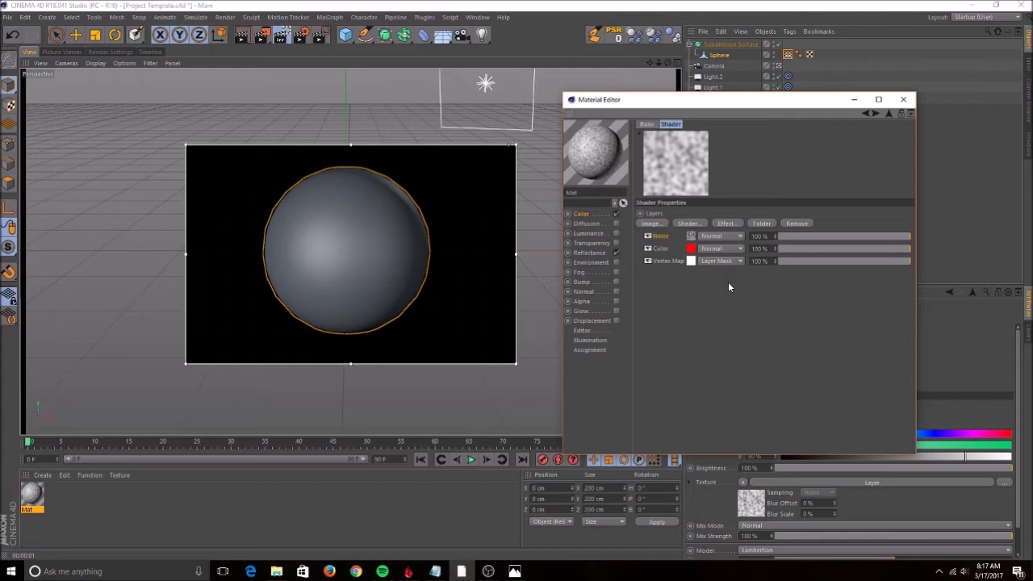
pyautogui.click(691, 236)
pyautogui.click(903, 245)
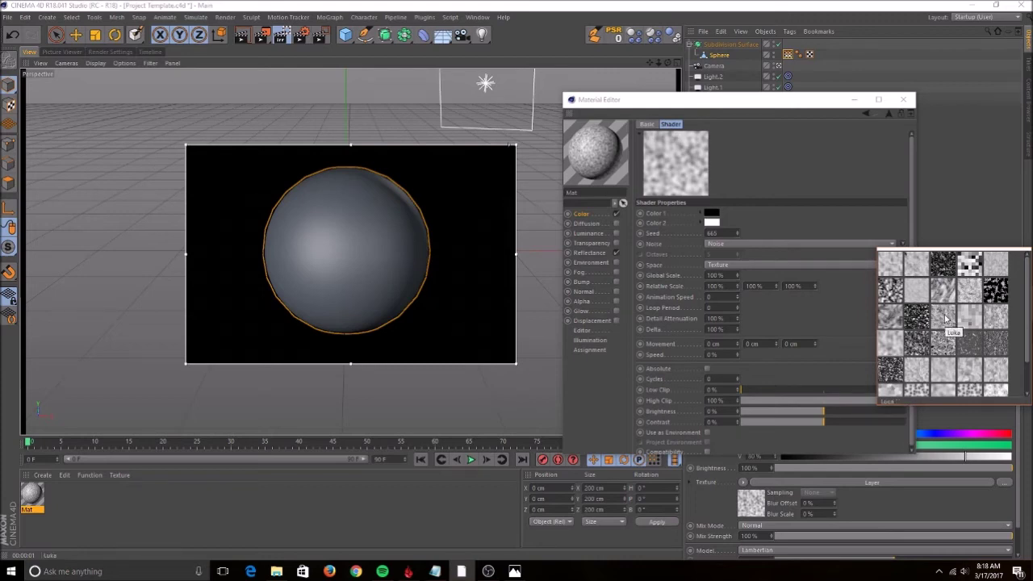
pyautogui.click(945, 317)
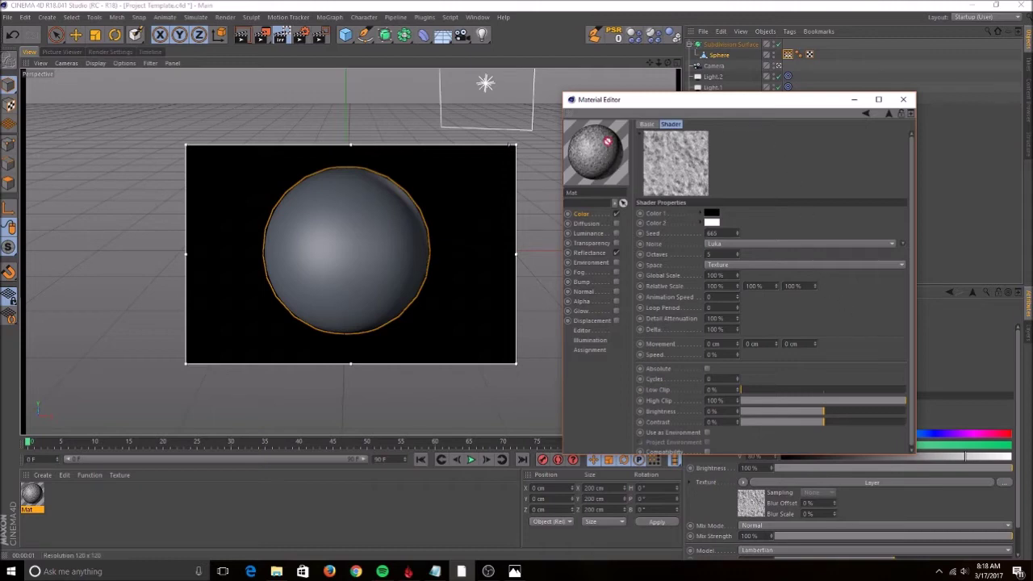
# Step: Apply the material to the Sphere and move the Noise layer beneath the Vertex Map layer
pyautogui.moveTo(595, 150); pyautogui.dragTo(721, 56)
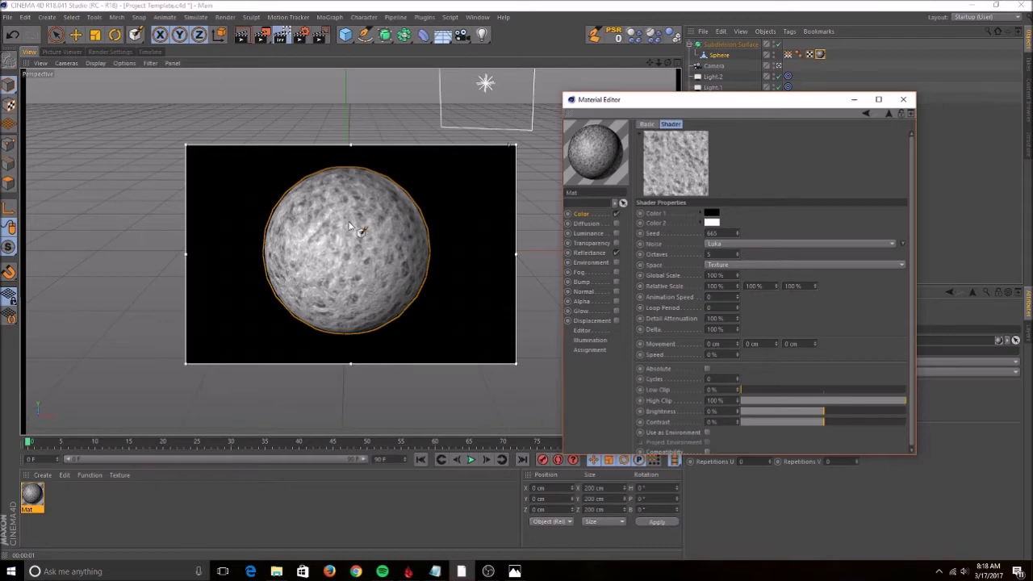
pyautogui.click(865, 114)
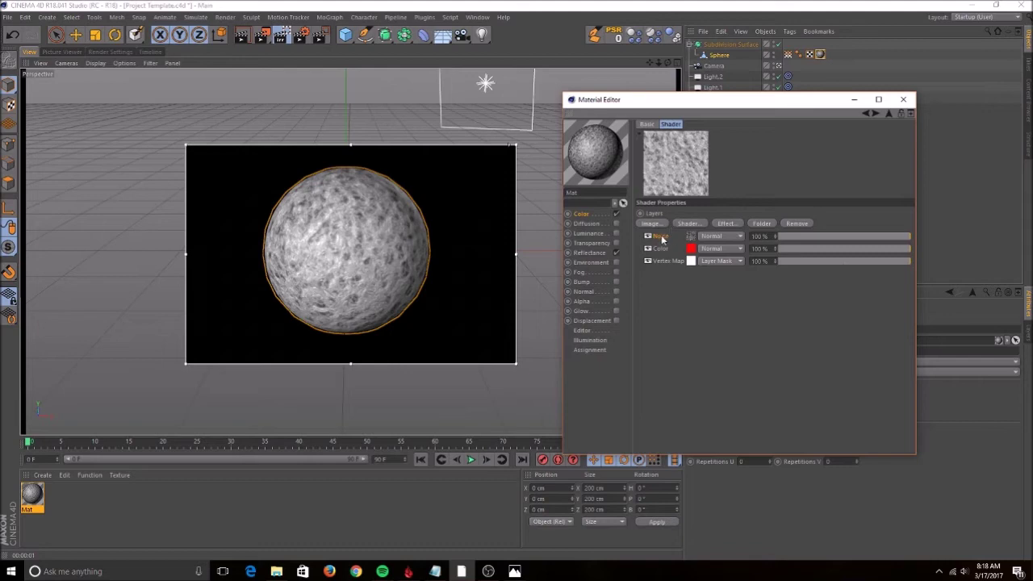
pyautogui.moveTo(665, 275); pyautogui.dragTo(665, 278)
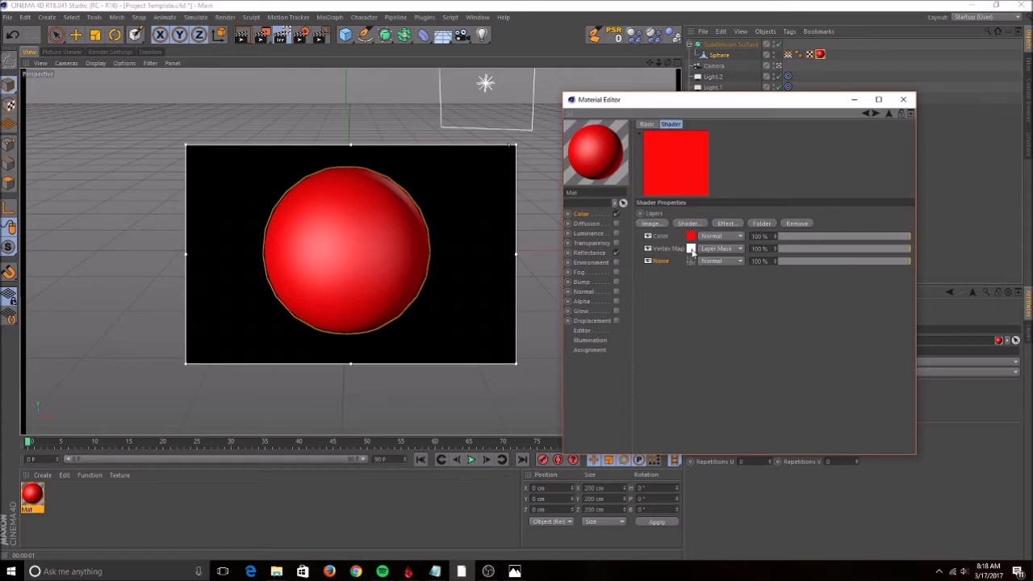
# Step: Assign the Sphere's vertex map tag to the Vertex Map shader and invert it
pyautogui.click(691, 249)
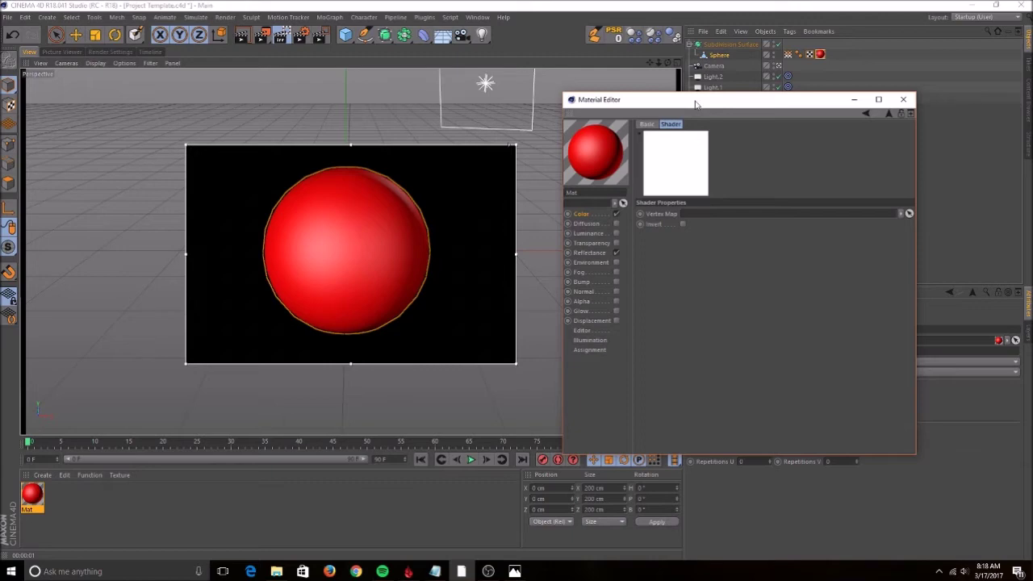
pyautogui.moveTo(698, 101); pyautogui.dragTo(677, 154)
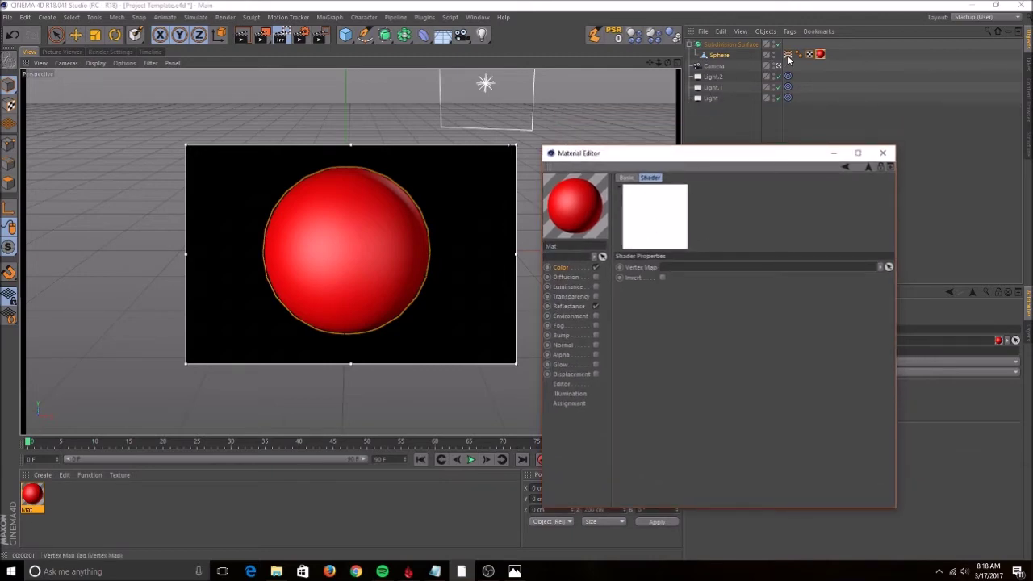
pyautogui.moveTo(788, 59); pyautogui.dragTo(681, 271)
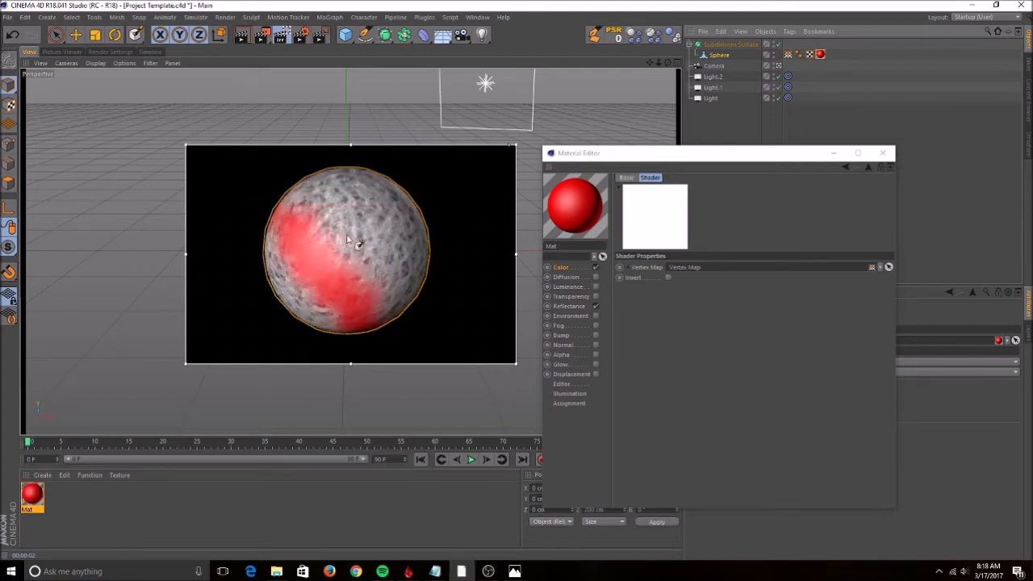
pyautogui.click(669, 277)
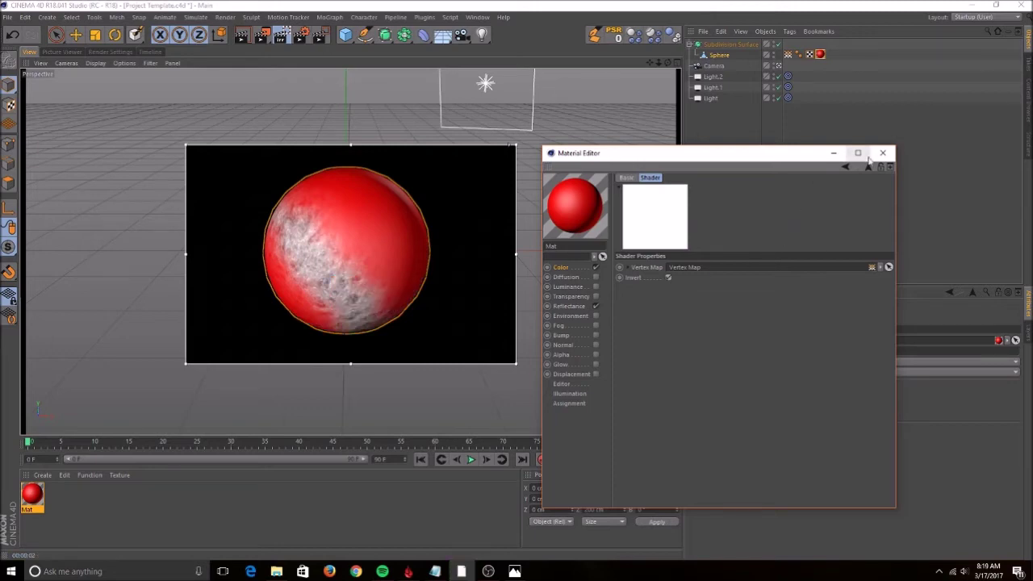
# Step: Set Color 2 of the Noise layer to a darker red with hue 0° and saturation 75%
pyautogui.click(845, 166)
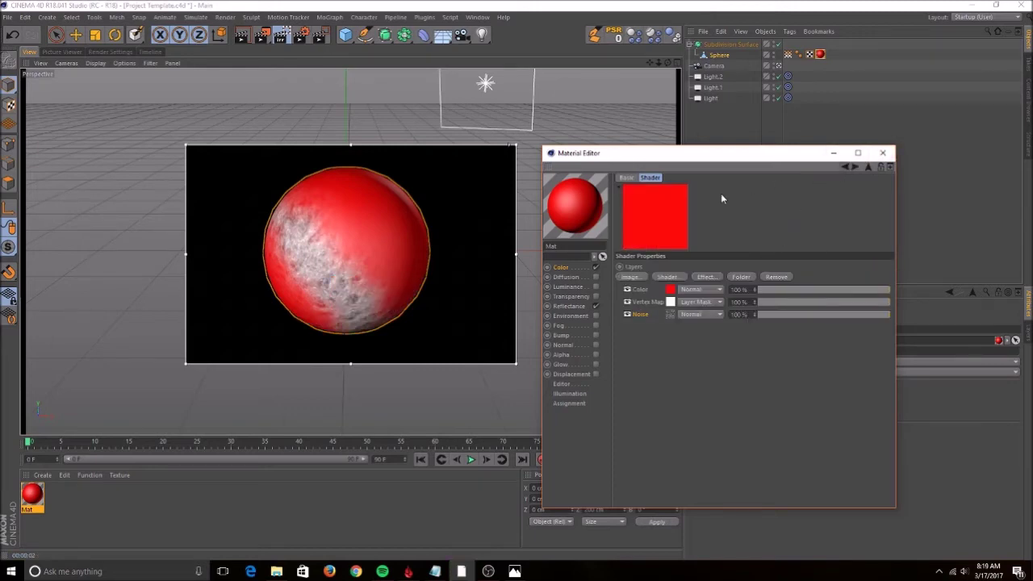
pyautogui.click(671, 316)
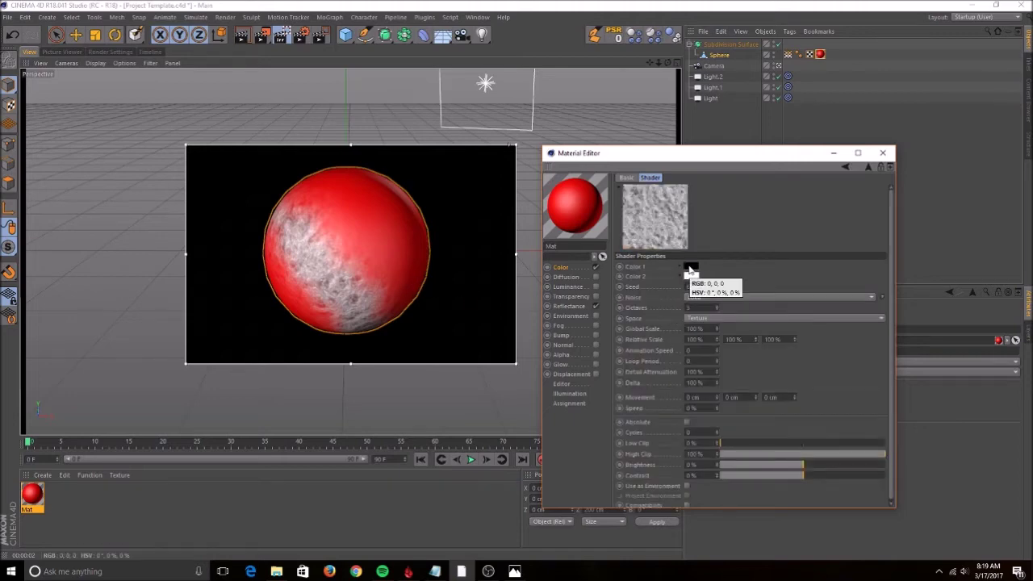
pyautogui.click(691, 277)
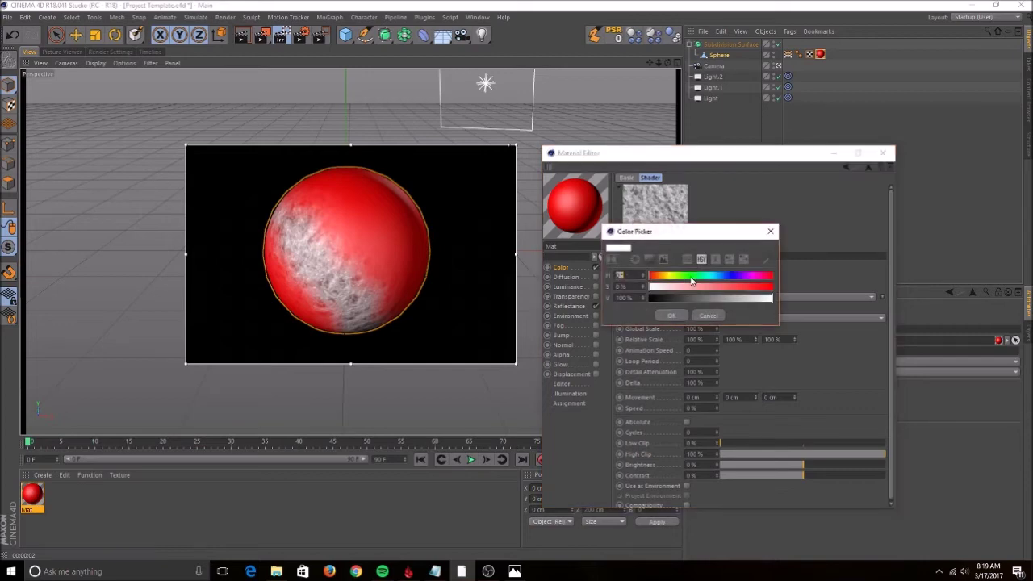
pyautogui.click(743, 289)
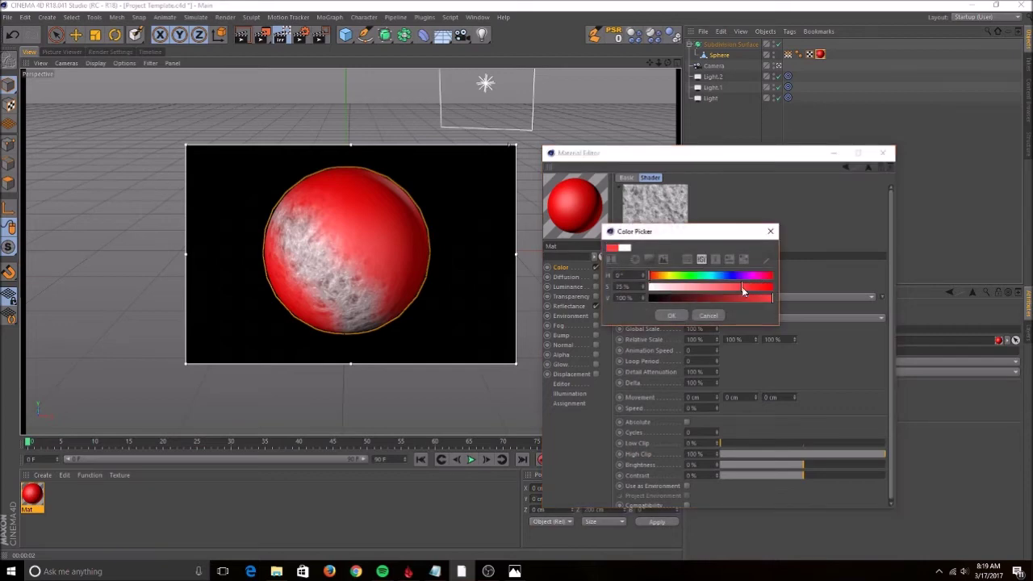
pyautogui.click(671, 315)
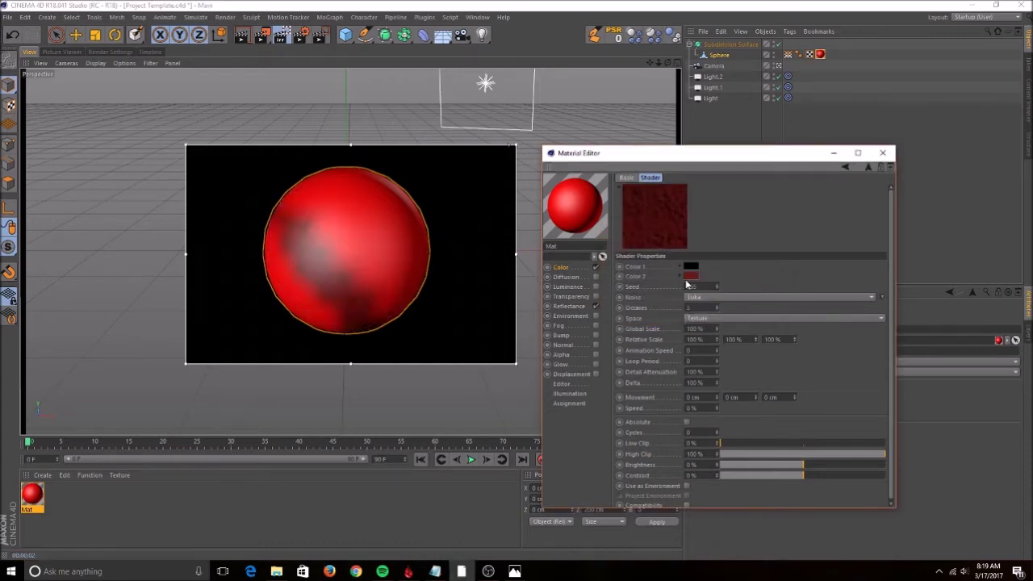
pyautogui.click(691, 275)
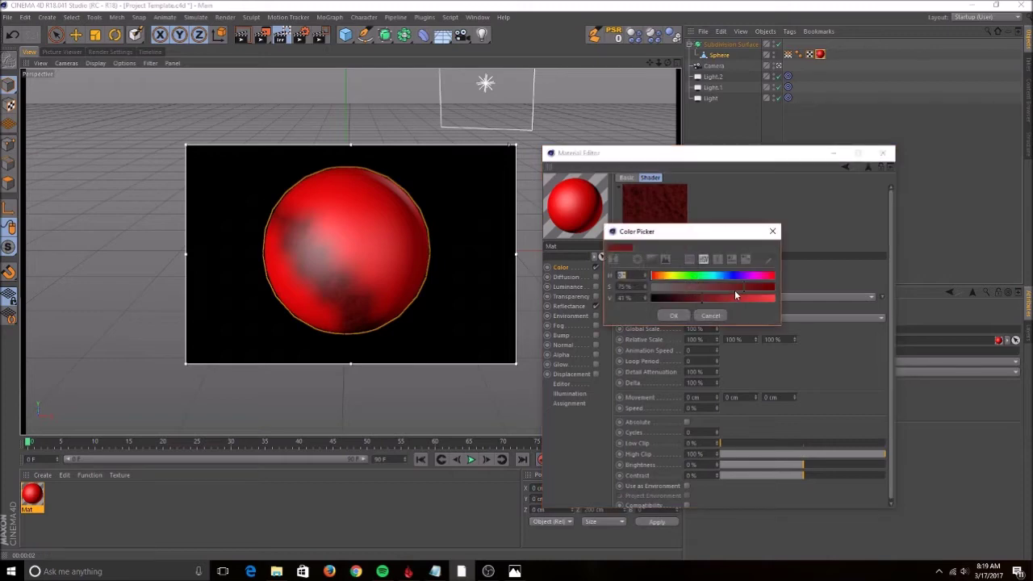
pyautogui.click(736, 297)
pyautogui.click(682, 316)
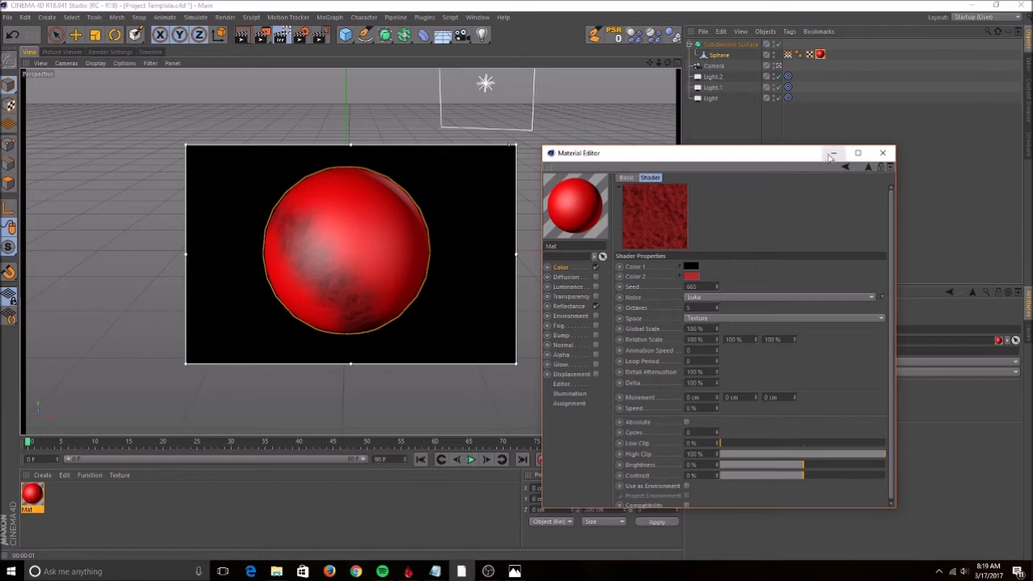
# Step: Turn off the interactive render region and the Subdivision Surface, with the Sphere's vertex map tag selected
pyautogui.moveTo(799, 156); pyautogui.dragTo(530, 408)
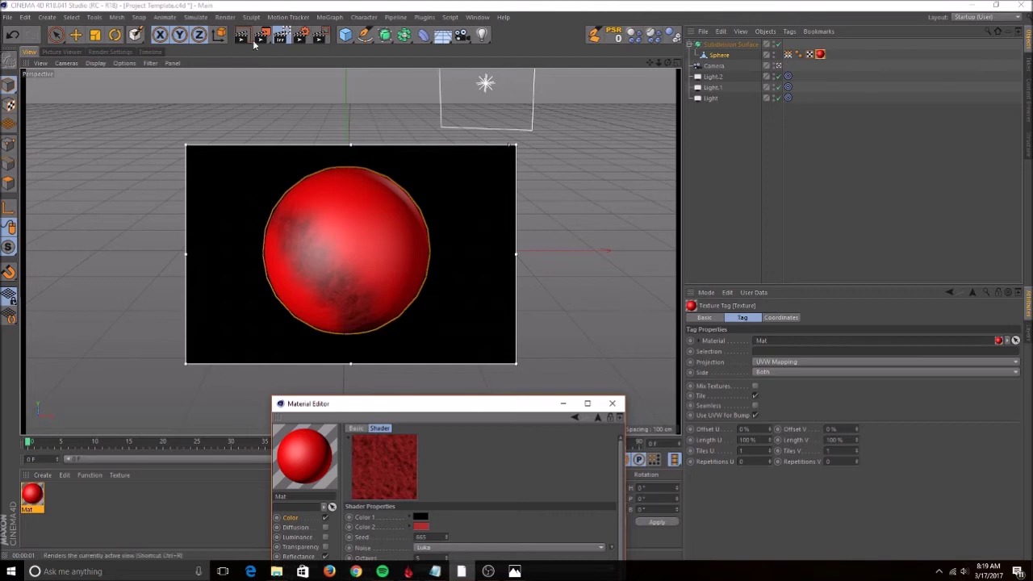
pyautogui.click(284, 36)
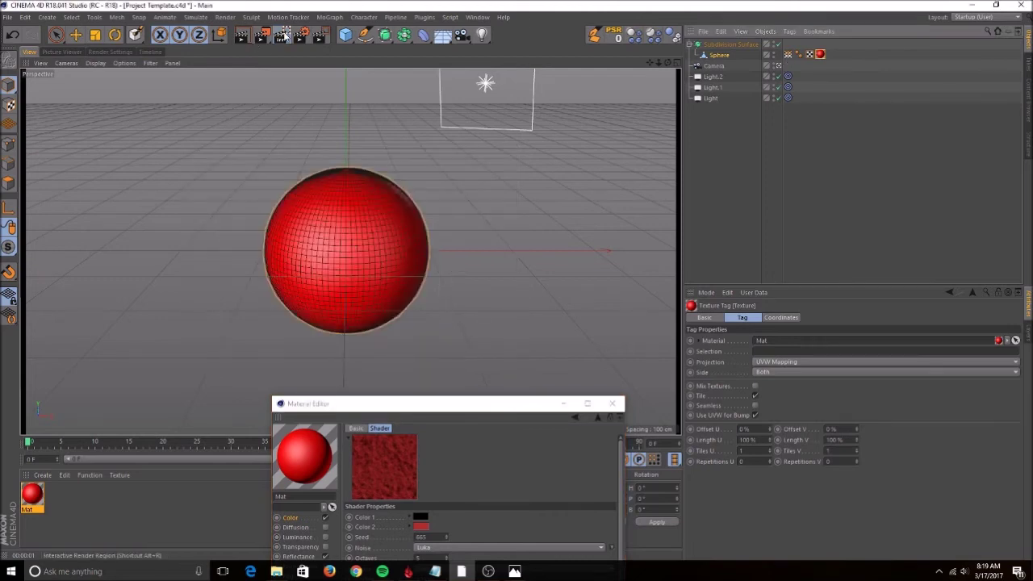
pyautogui.click(788, 54)
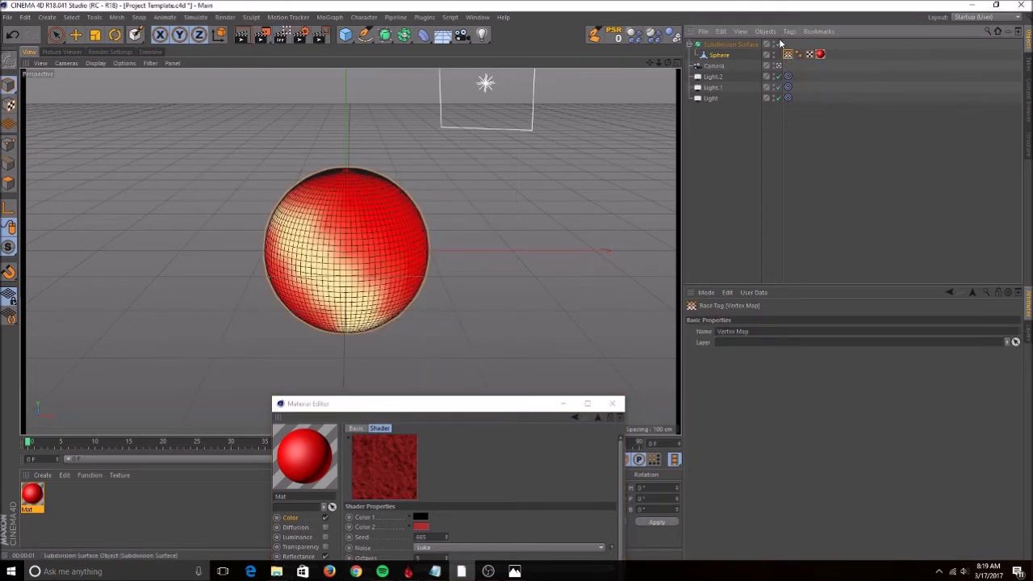
pyautogui.click(778, 45)
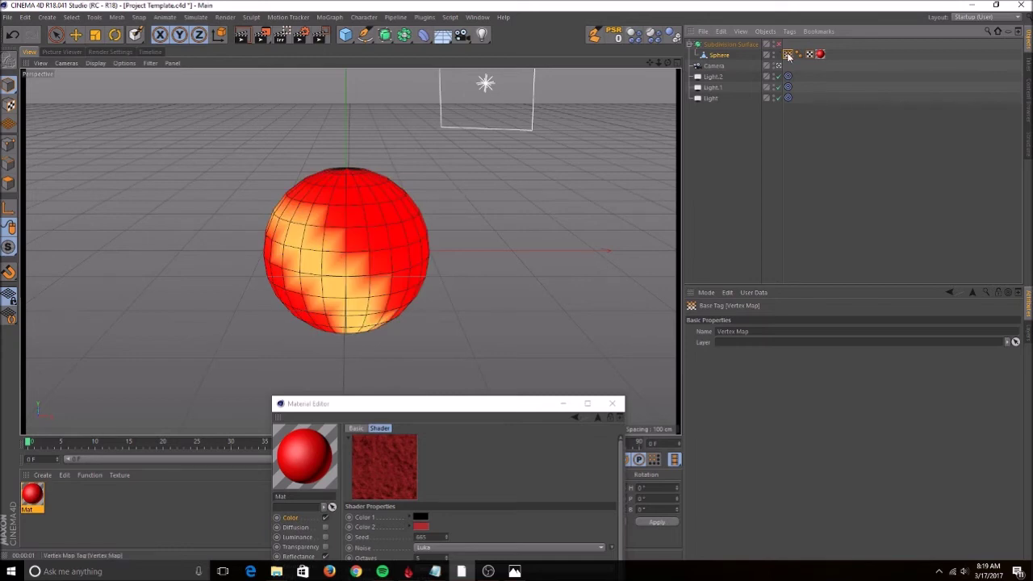
# Step: Extend the painted vertex map across the sphere's front in Points mode, using the Paint Tool in Add mode at 100% opacity
pyautogui.doubleClick(788, 54)
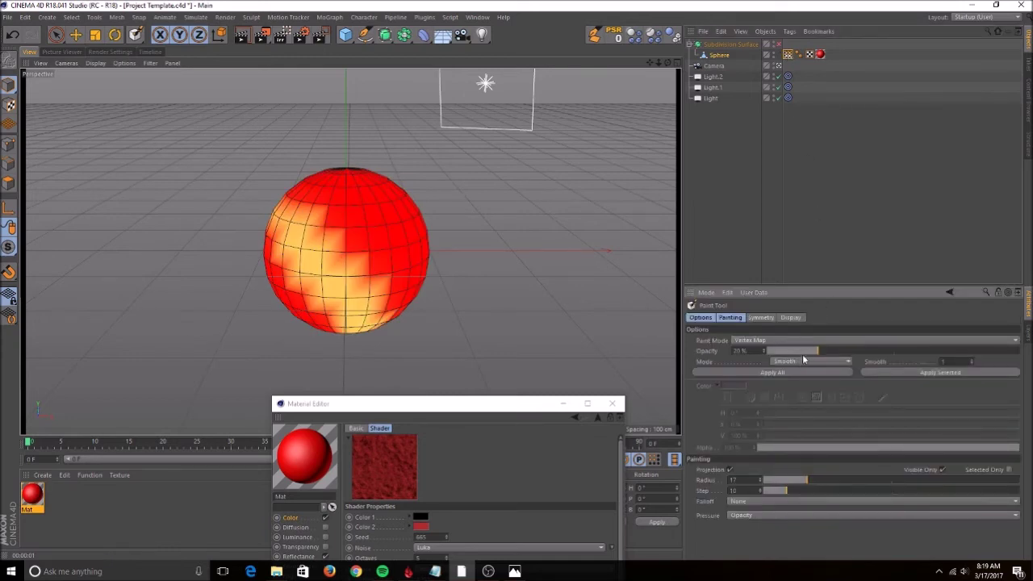
pyautogui.moveTo(817, 350); pyautogui.dragTo(1021, 351)
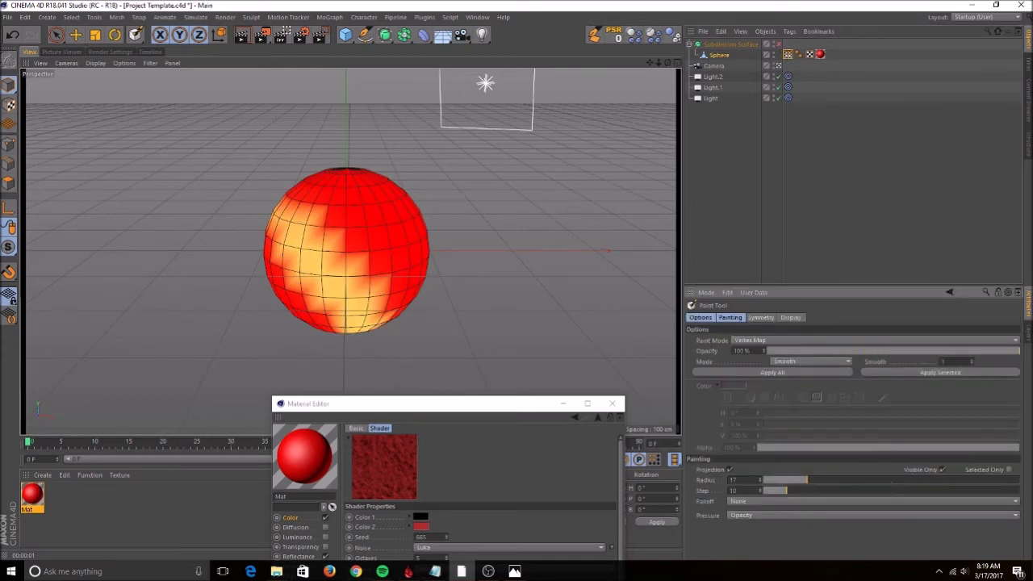
pyautogui.click(784, 362)
pyautogui.click(787, 372)
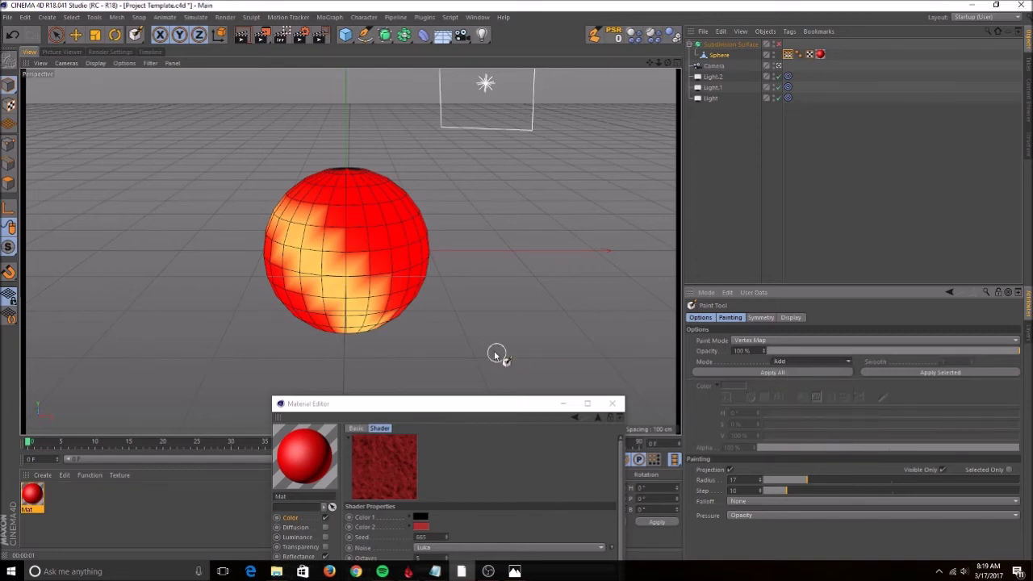
pyautogui.click(10, 145)
pyautogui.moveTo(316, 243)
pyautogui.mouseDown()
pyautogui.moveTo(323, 223)
pyautogui.moveTo(351, 250)
pyautogui.moveTo(348, 235)
pyautogui.moveTo(369, 276)
pyautogui.moveTo(396, 285)
pyautogui.moveTo(388, 299)
pyautogui.moveTo(403, 318)
pyautogui.moveTo(353, 288)
pyautogui.moveTo(298, 208)
pyautogui.moveTo(315, 212)
pyautogui.mouseUp()
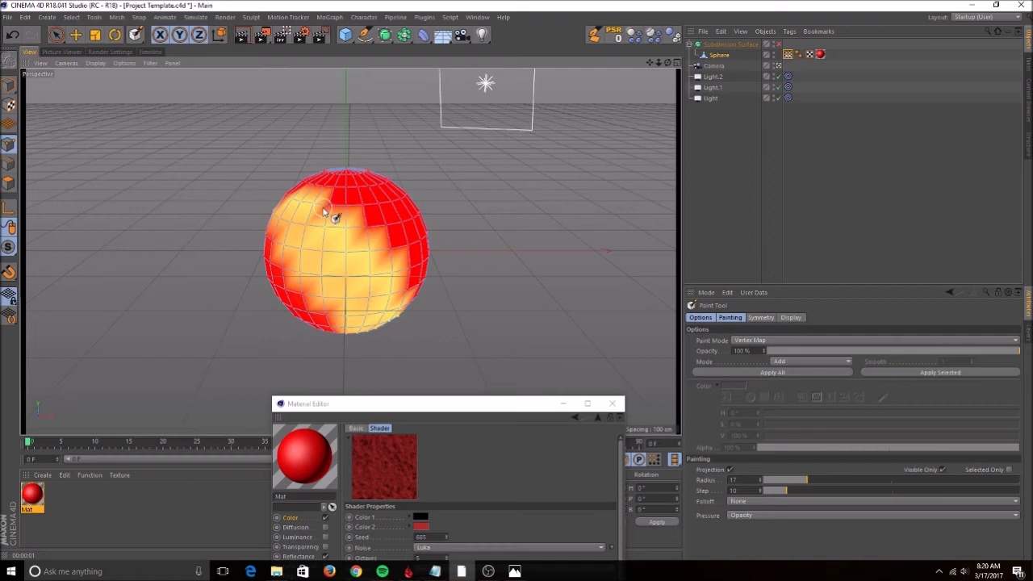
# Step: Turn the Subdivision Surface back on and restart the interactive render region
pyautogui.click(778, 45)
pyautogui.moveTo(457, 404); pyautogui.dragTo(727, 112)
pyautogui.click(281, 35)
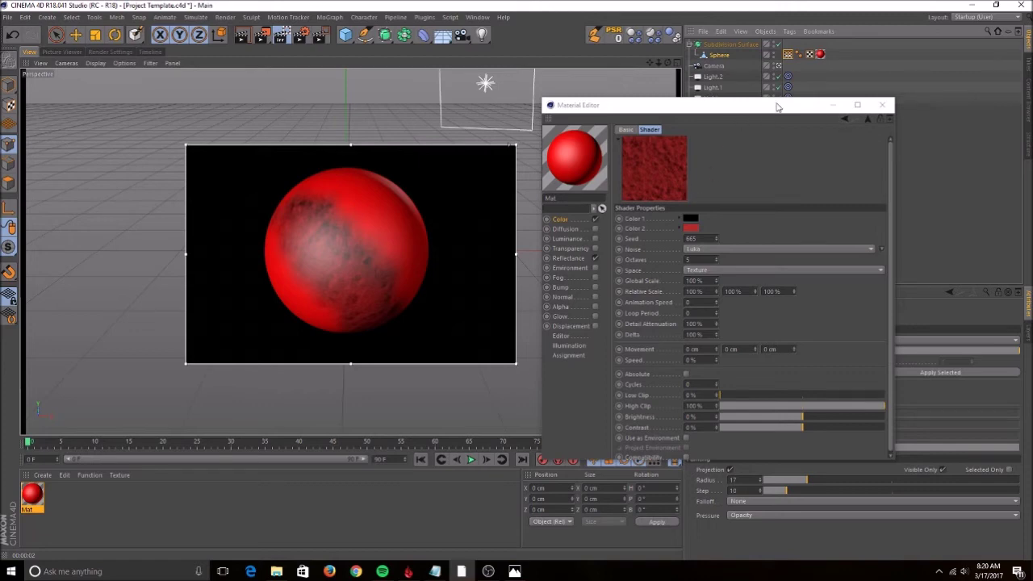
# Step: Turn off the interactive render region and set the Paint Tool to Smooth mode with 16% opacity
pyautogui.moveTo(779, 106); pyautogui.dragTo(545, 422)
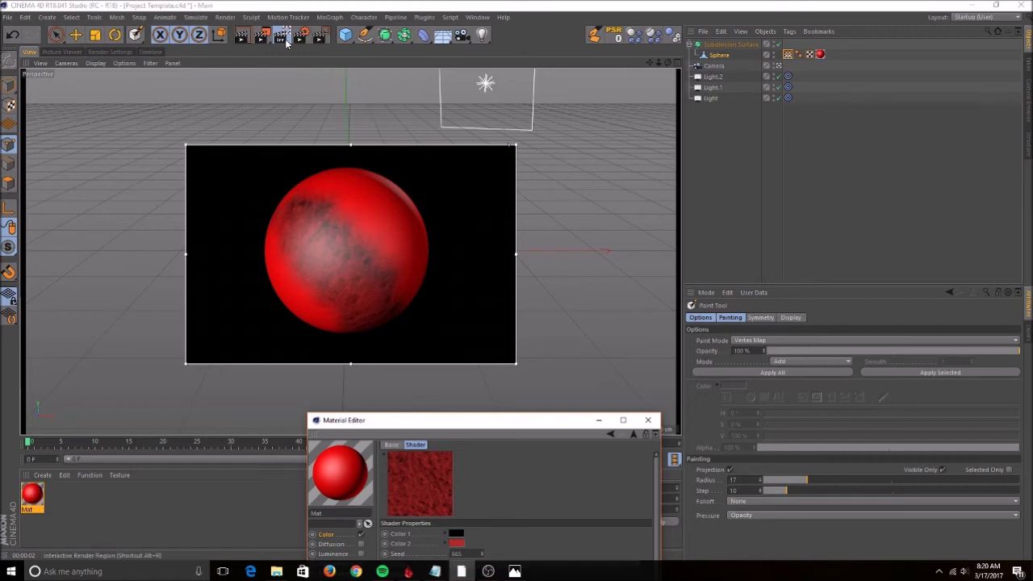
pyautogui.hotkey('alt', 'r')
pyautogui.click(787, 360)
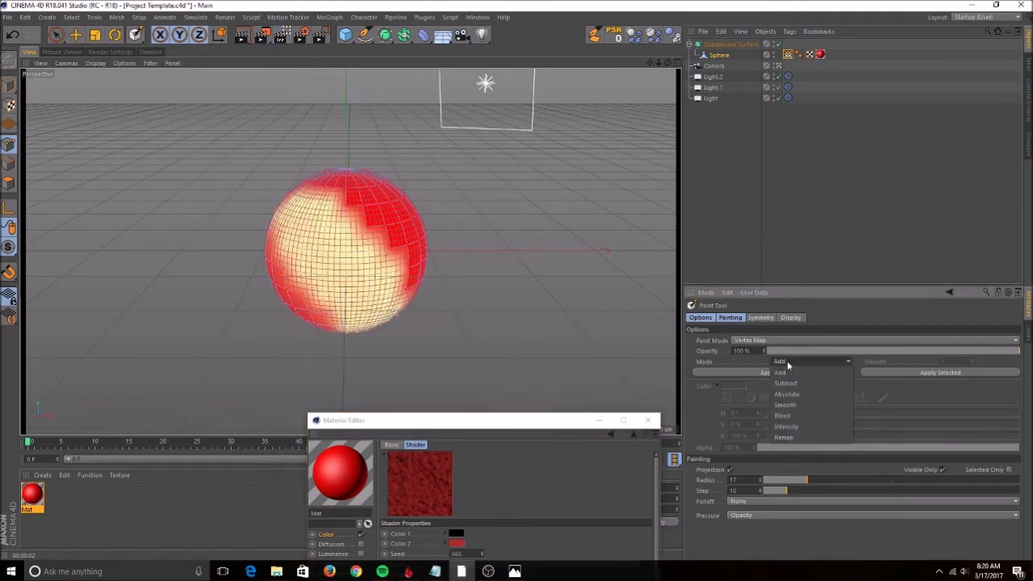
pyautogui.click(787, 373)
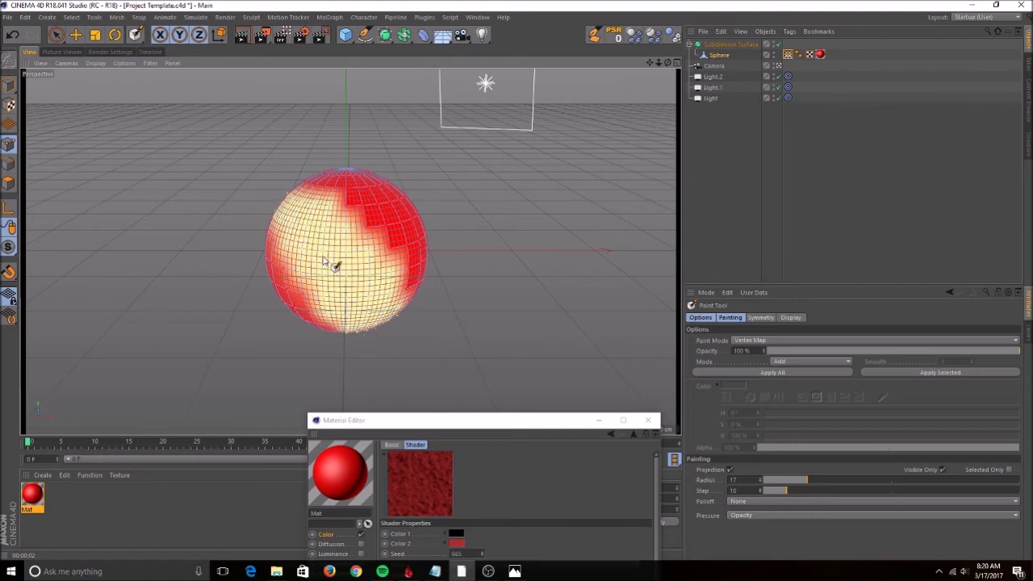
pyautogui.click(791, 368)
pyautogui.click(779, 399)
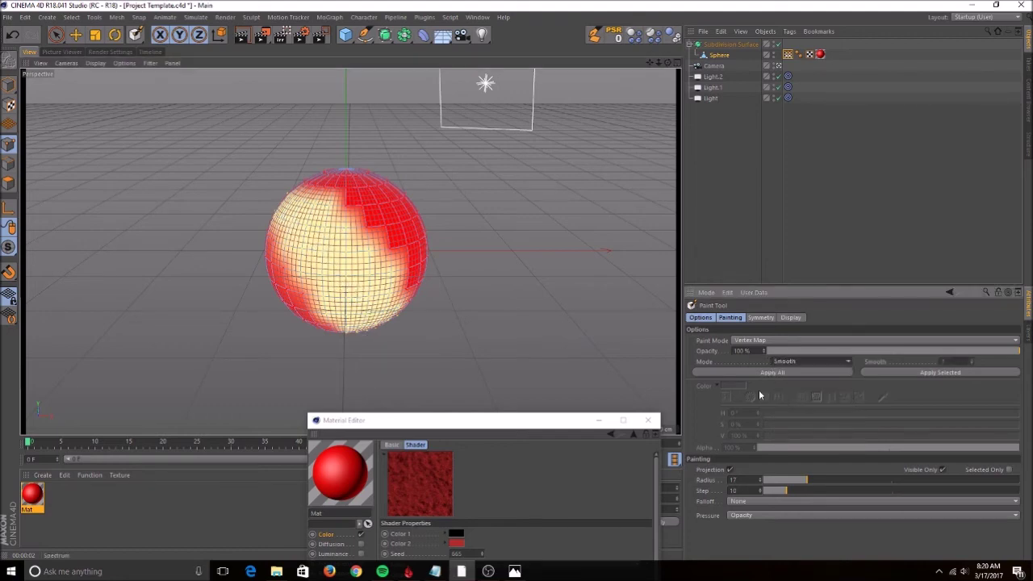
pyautogui.click(808, 352)
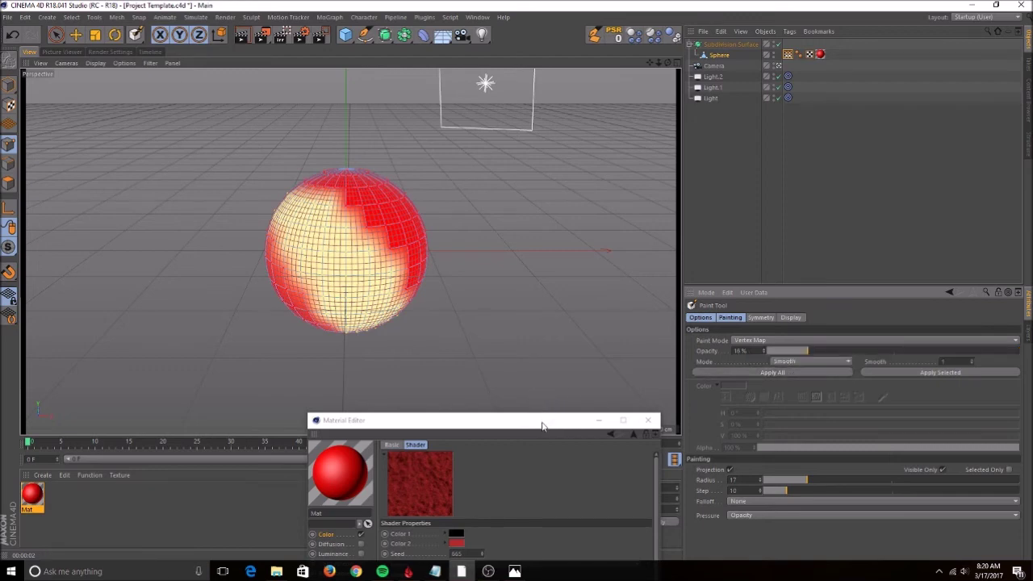
# Step: Restart the interactive render region and close the Material Editor
pyautogui.moveTo(542, 423); pyautogui.dragTo(789, 127)
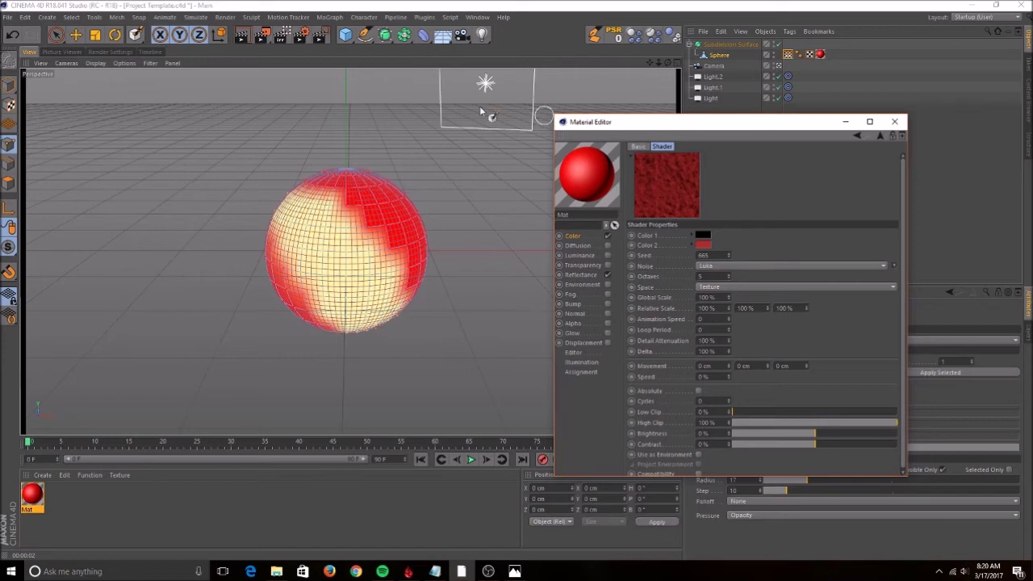
pyautogui.click(281, 35)
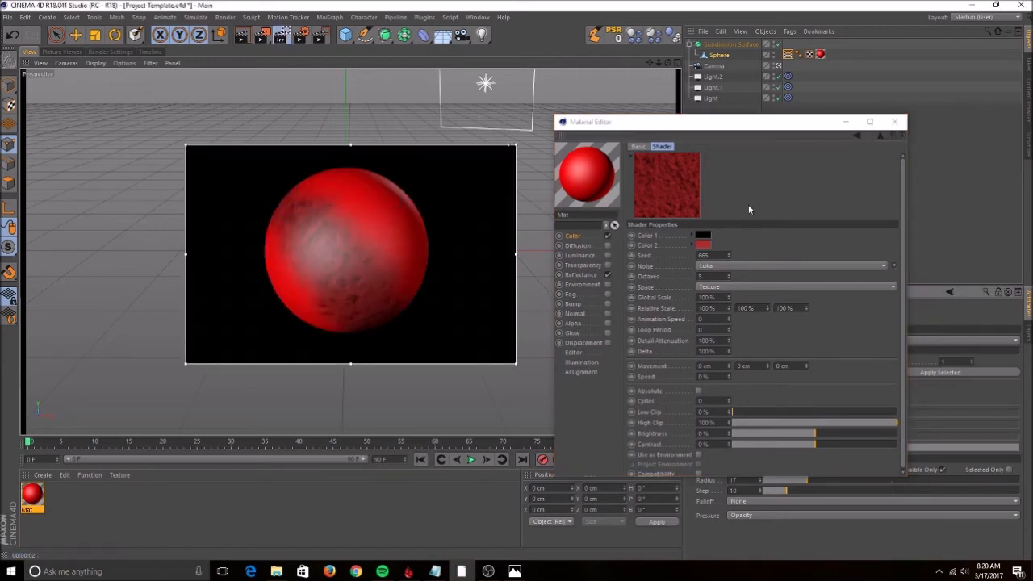
pyautogui.click(892, 123)
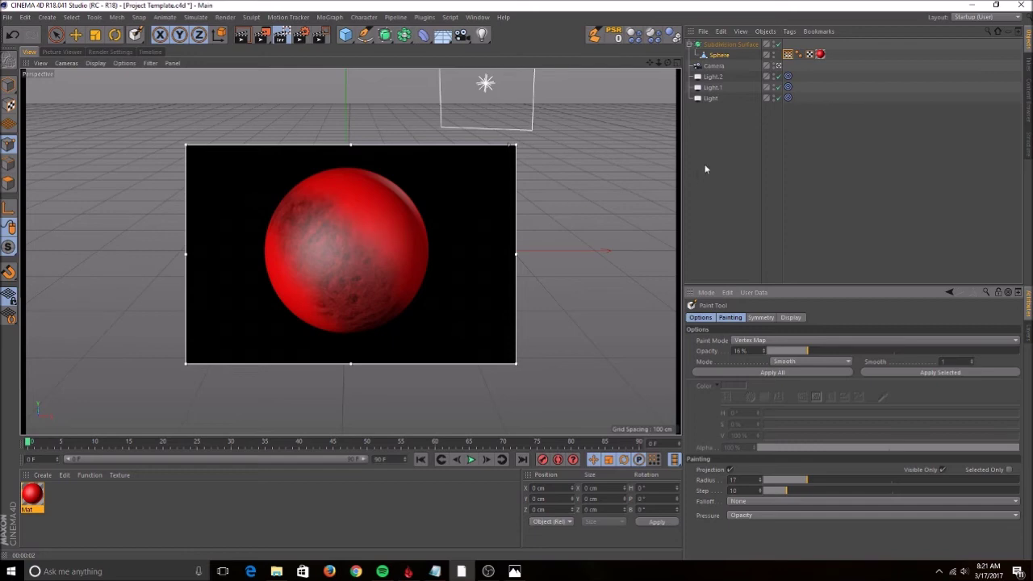
# Step: Apply the MonValley DirtRoad preset from sIBL Loader with sun light and other light creation turned off
pyautogui.click(424, 17)
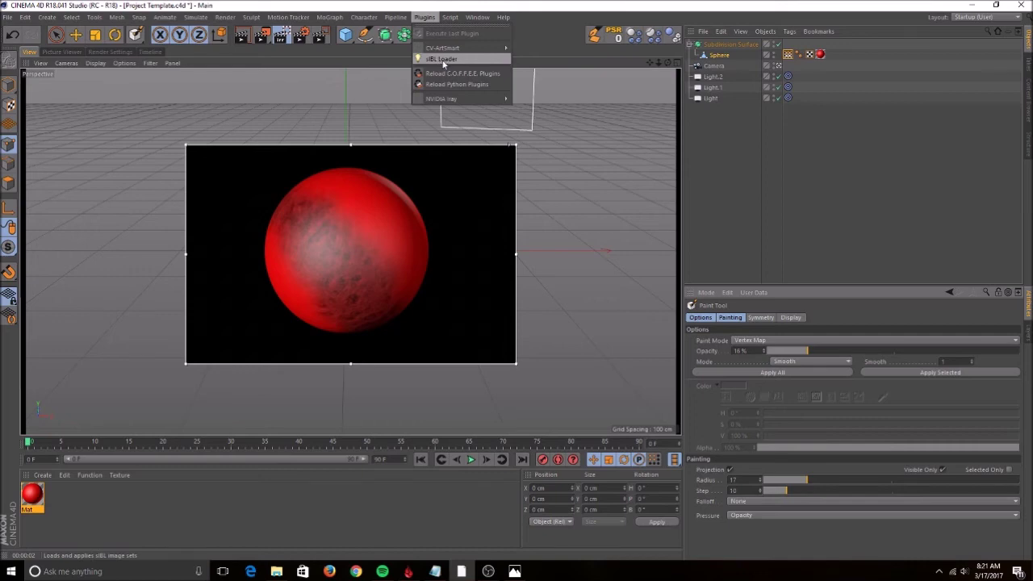
pyautogui.click(444, 61)
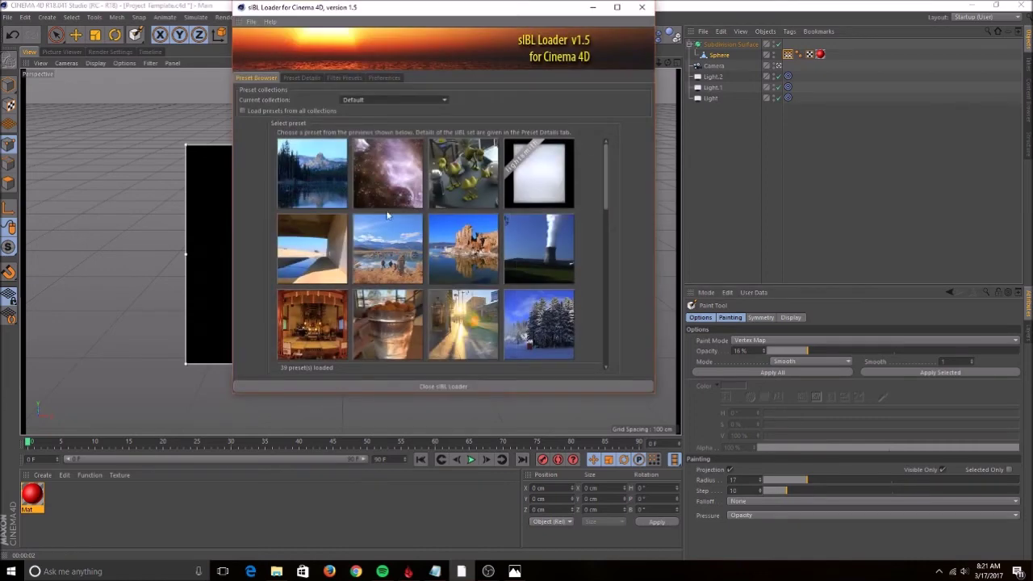
pyautogui.scroll(-10, 387, 216)
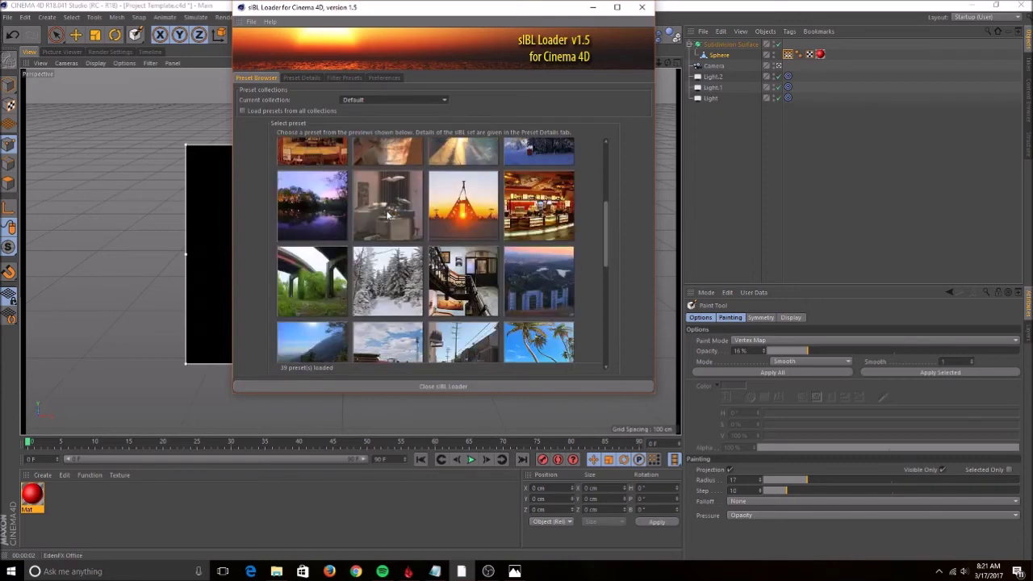
pyautogui.scroll(-5, 387, 215)
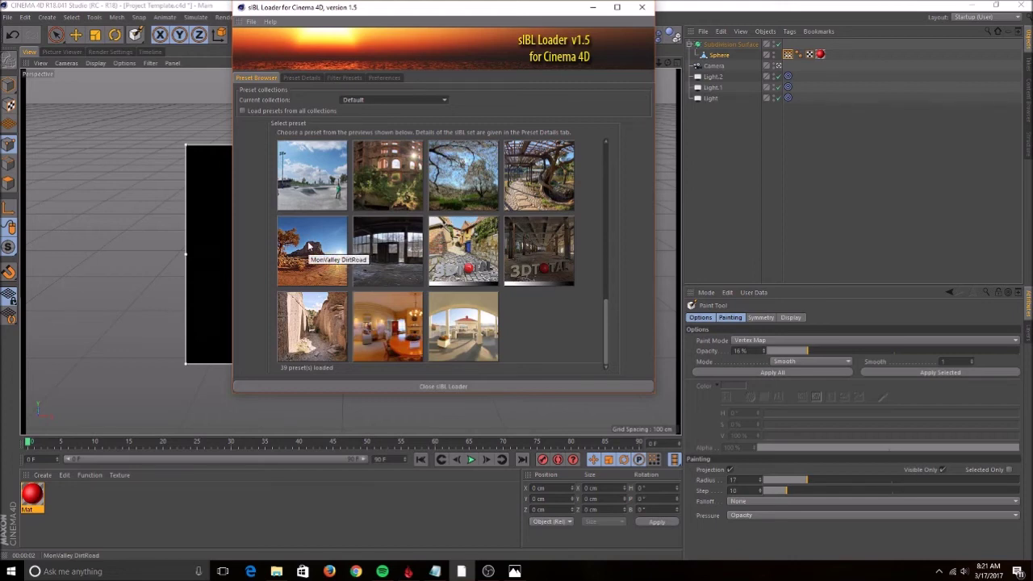
pyautogui.doubleClick(309, 247)
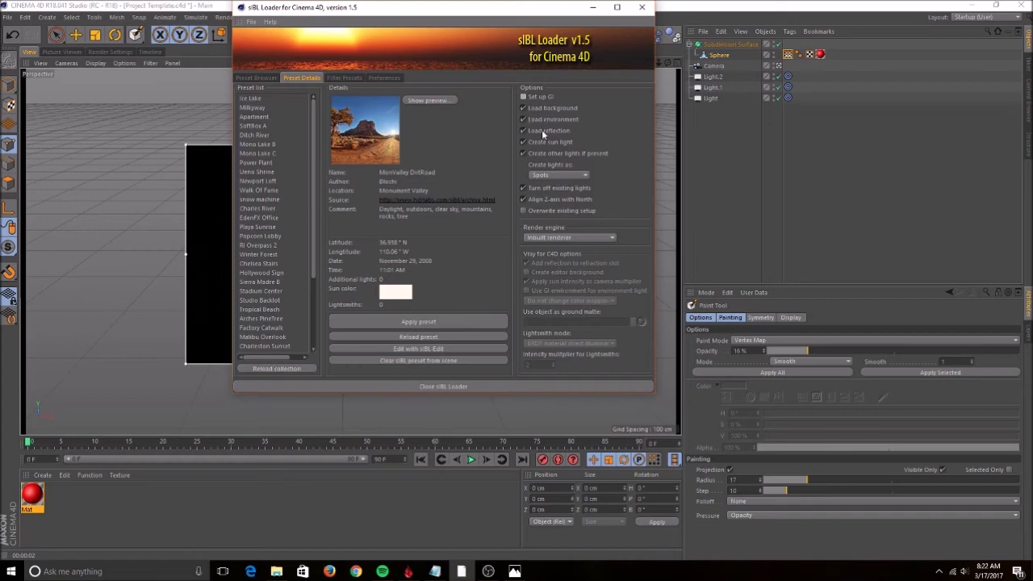
pyautogui.click(523, 141)
pyautogui.click(523, 153)
pyautogui.click(428, 322)
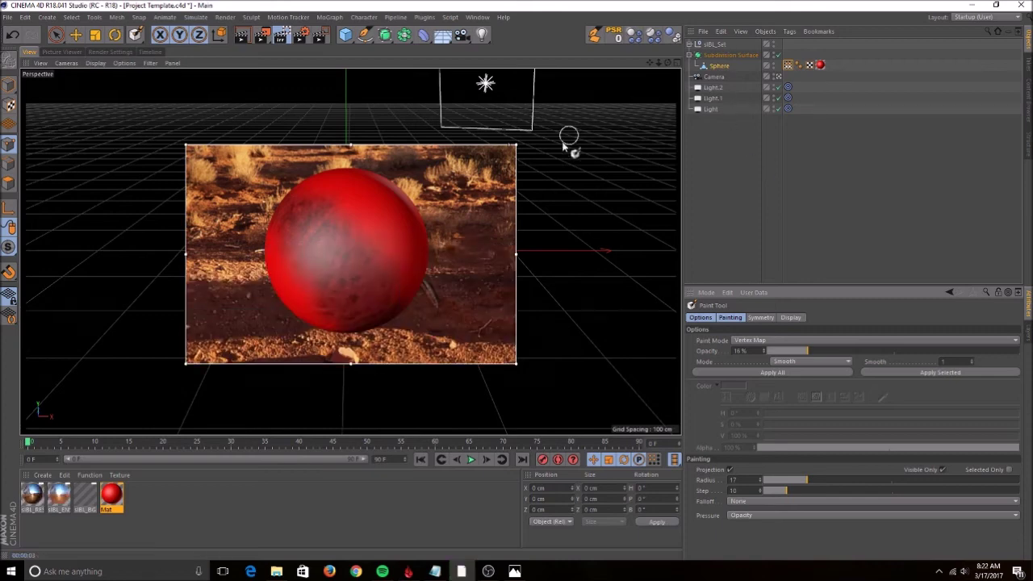
# Step: Turn off the interactive render region and freely rotate the sIBL_Set null to reorient the environment
pyautogui.click(713, 45)
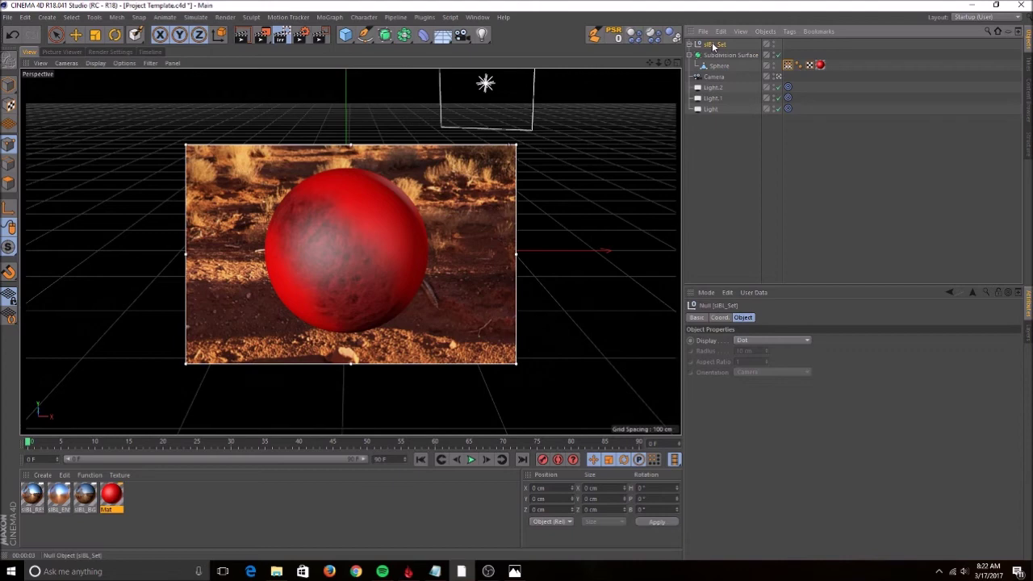
pyautogui.click(282, 38)
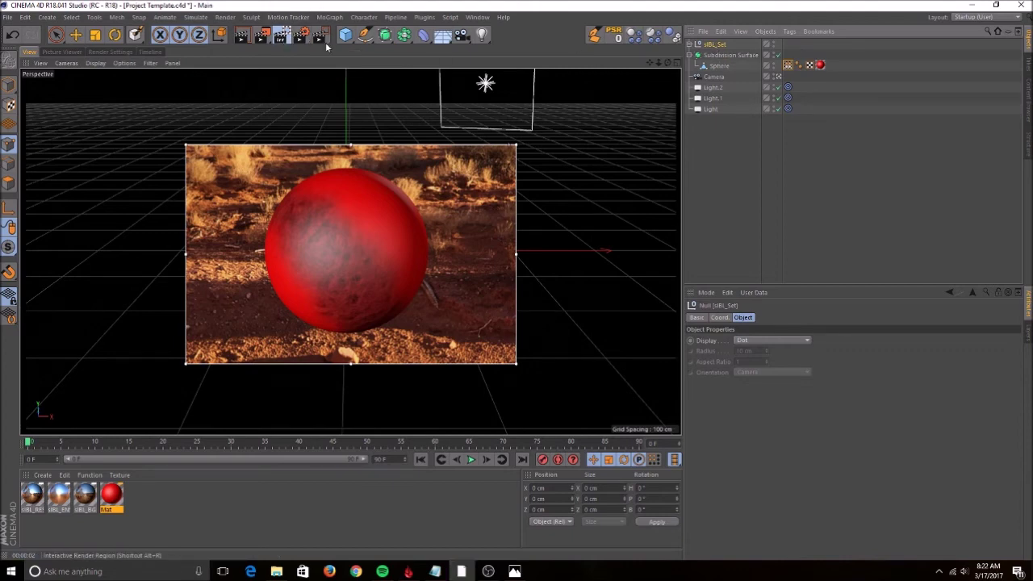
pyautogui.click(283, 39)
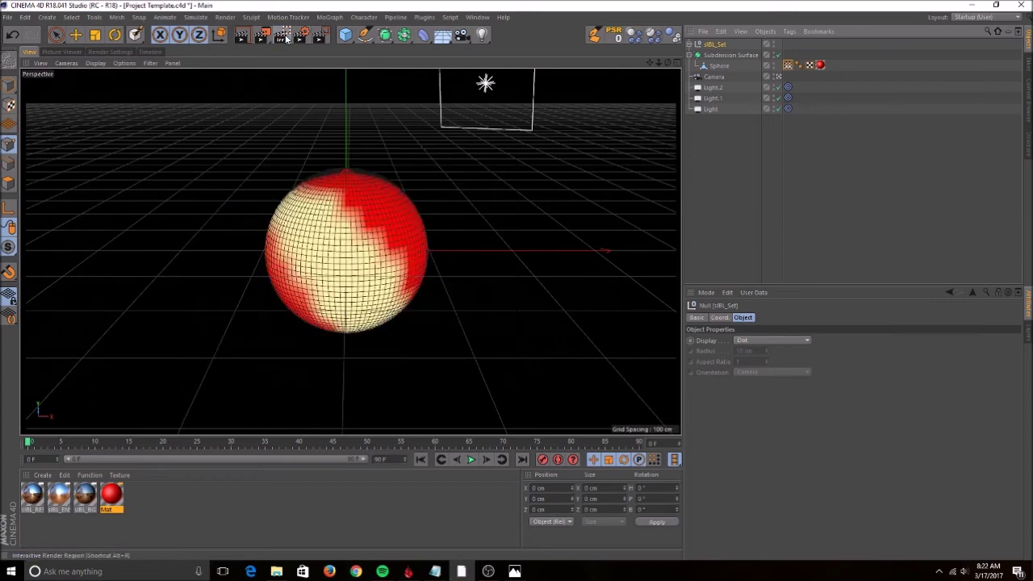
pyautogui.press('r')
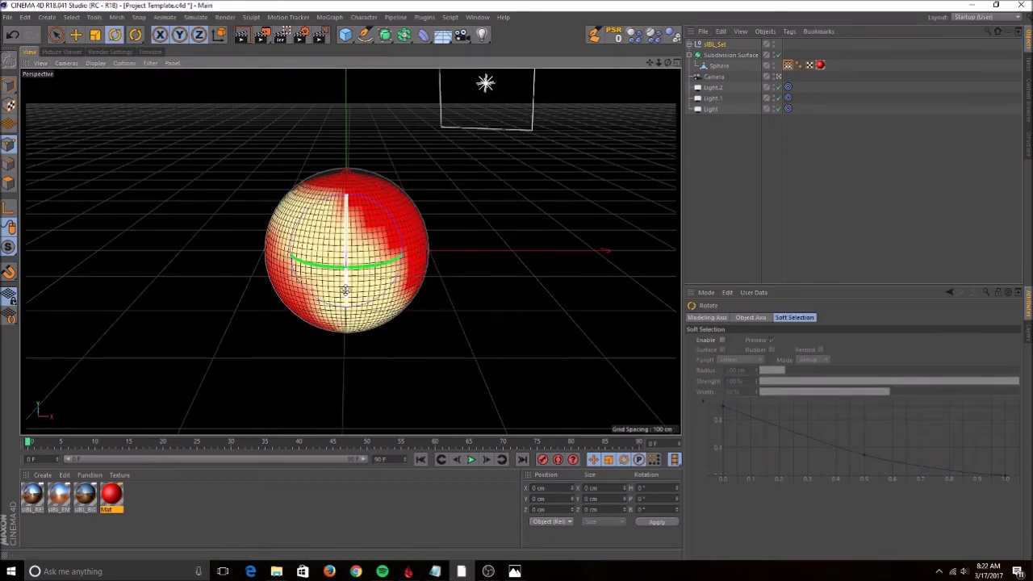
pyautogui.moveTo(347, 284); pyautogui.dragTo(362, 266)
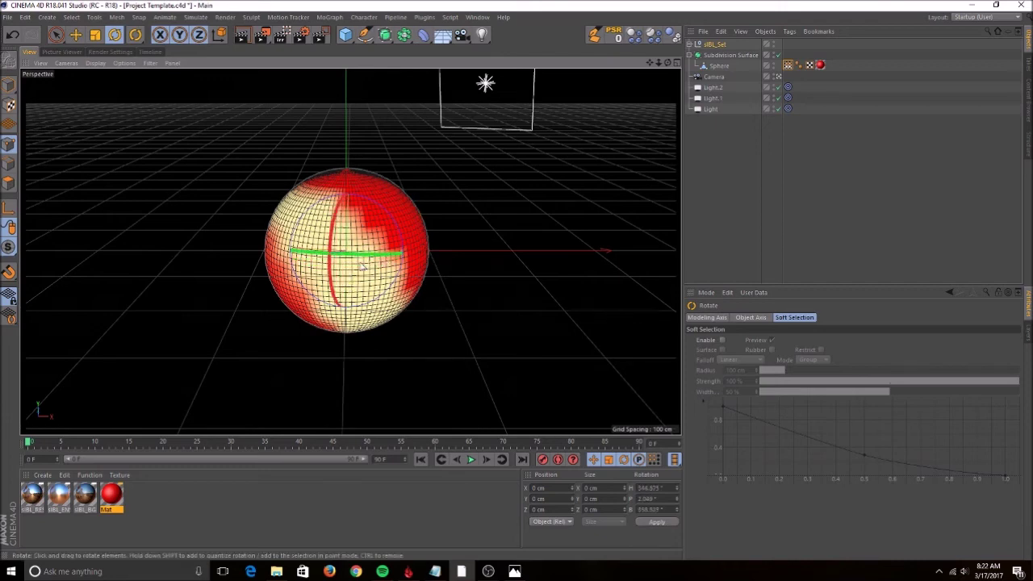
# Step: With the interactive render region on, rotate sIBL_Set until the dirt road and red mesas sit behind the sphere, and deselect it
pyautogui.click(281, 35)
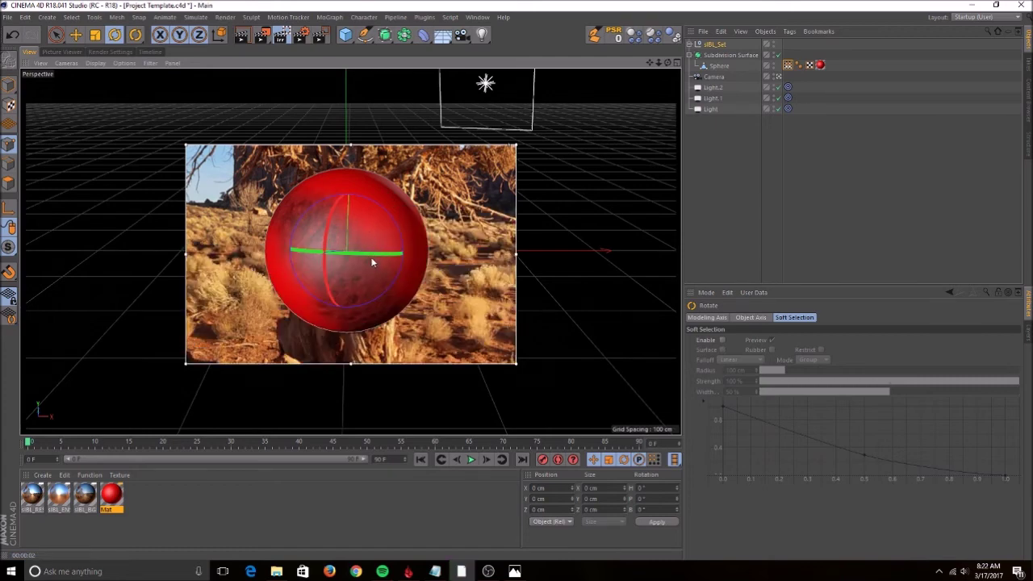
pyautogui.moveTo(368, 255); pyautogui.dragTo(321, 259)
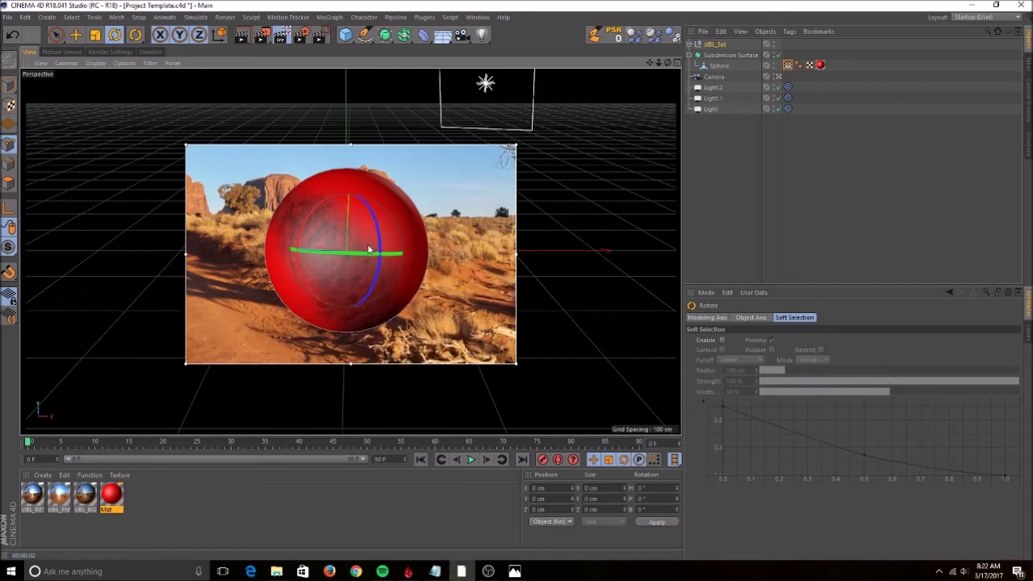
pyautogui.moveTo(374, 247); pyautogui.dragTo(358, 250)
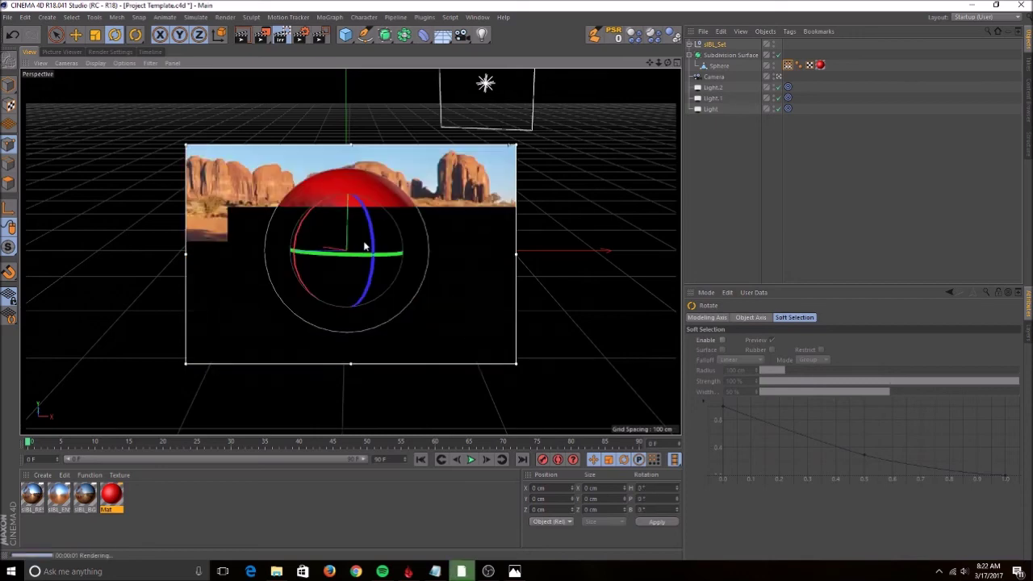
pyautogui.moveTo(365, 248); pyautogui.dragTo(358, 250)
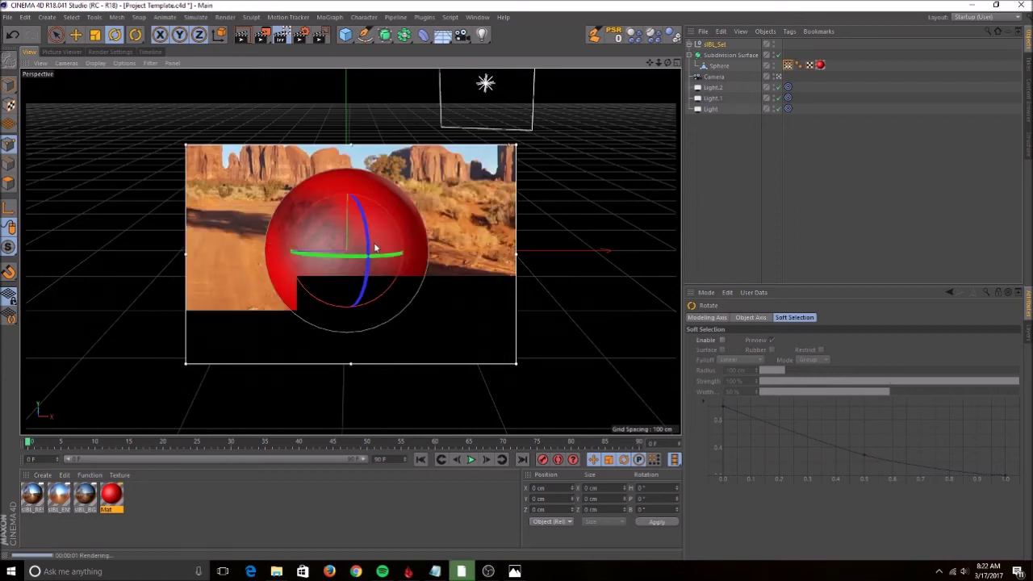
pyautogui.click(726, 125)
pyautogui.hotkey('shift', 'r')
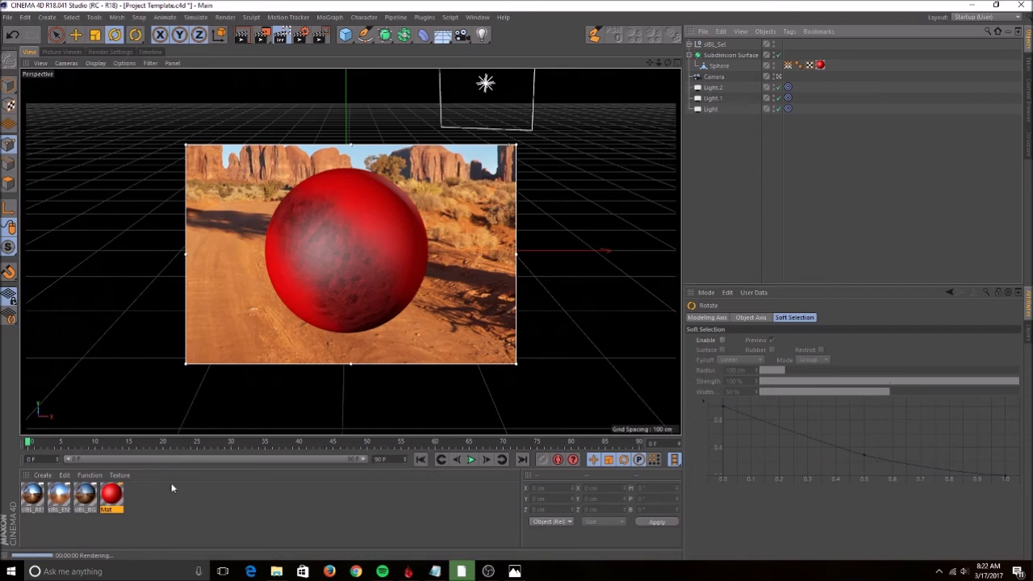
# Step: Replace the Default Specular layer in the Mat material's Reflectance channel with a GGX layer
pyautogui.doubleClick(111, 494)
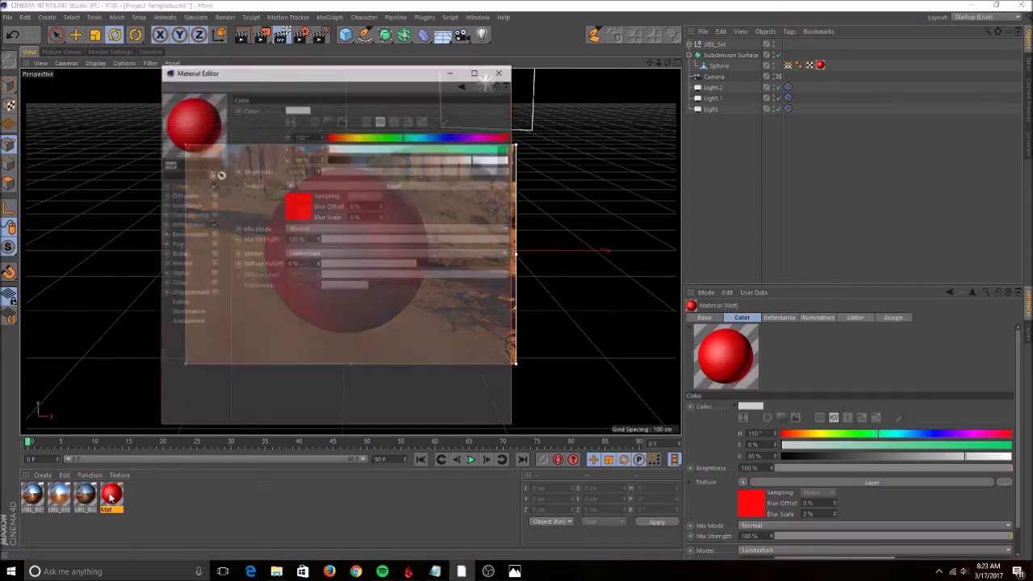
pyautogui.moveTo(298, 78); pyautogui.dragTo(744, 86)
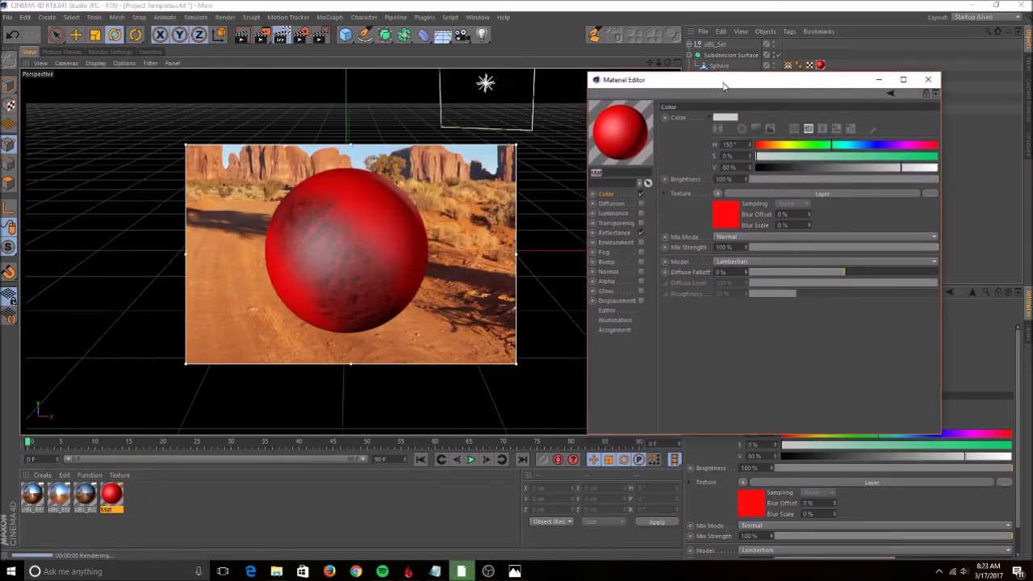
pyautogui.click(612, 234)
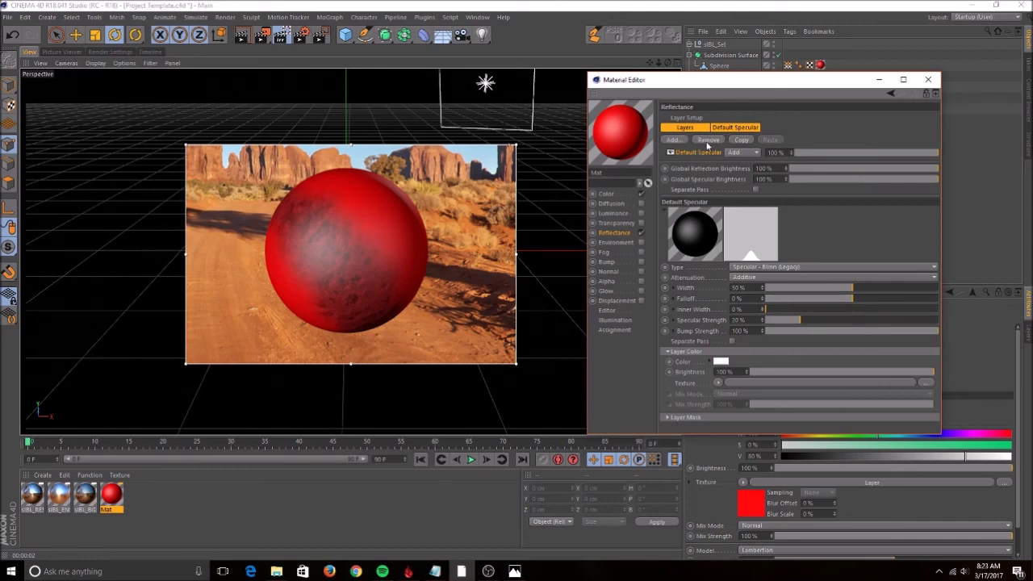
pyautogui.click(709, 140)
pyautogui.click(672, 140)
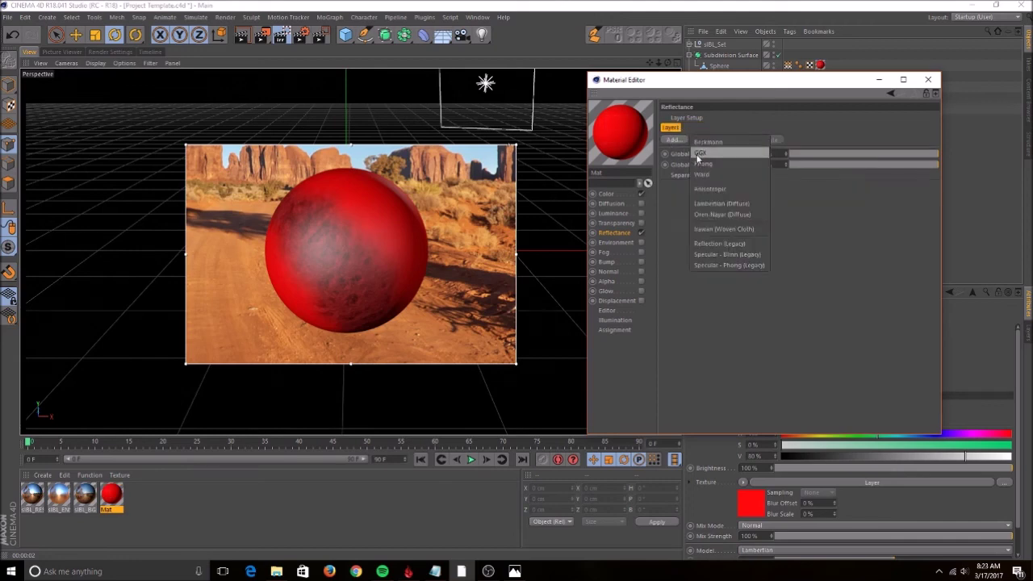
pyautogui.click(699, 157)
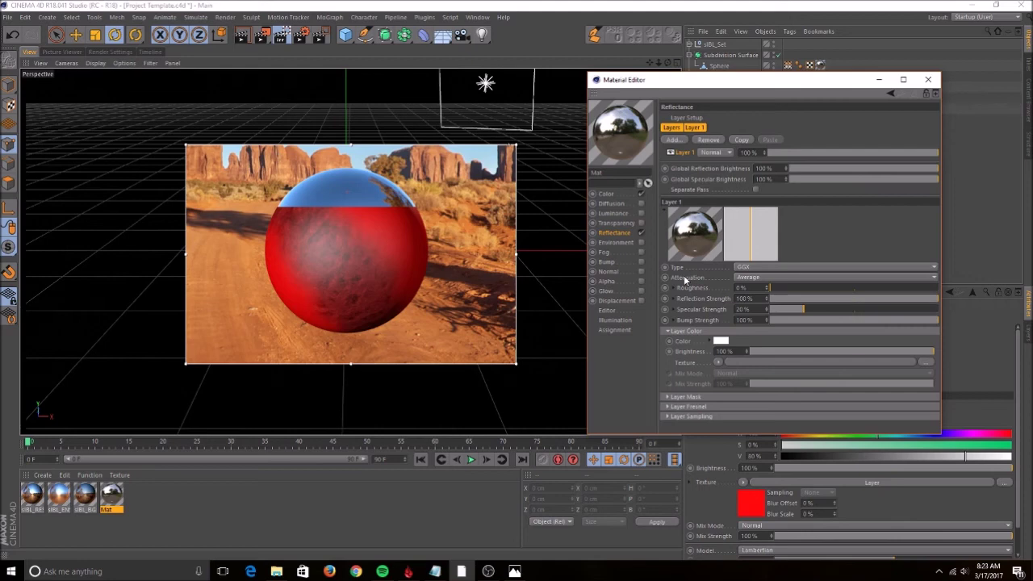
# Step: Assign a Fresnel shader as the Layer Mask texture of the GGX reflectance layer
pyautogui.click(668, 407)
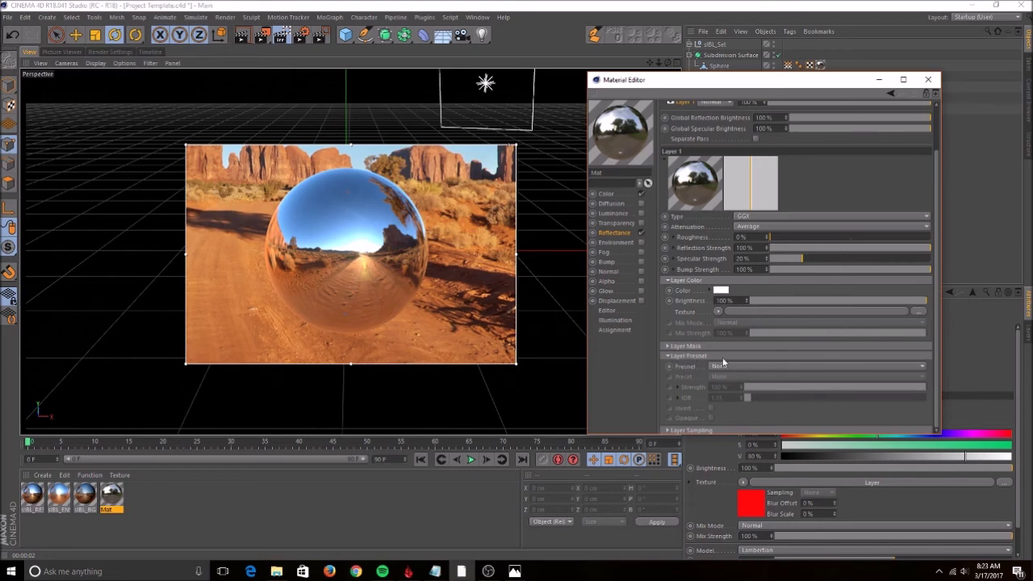
pyautogui.click(673, 356)
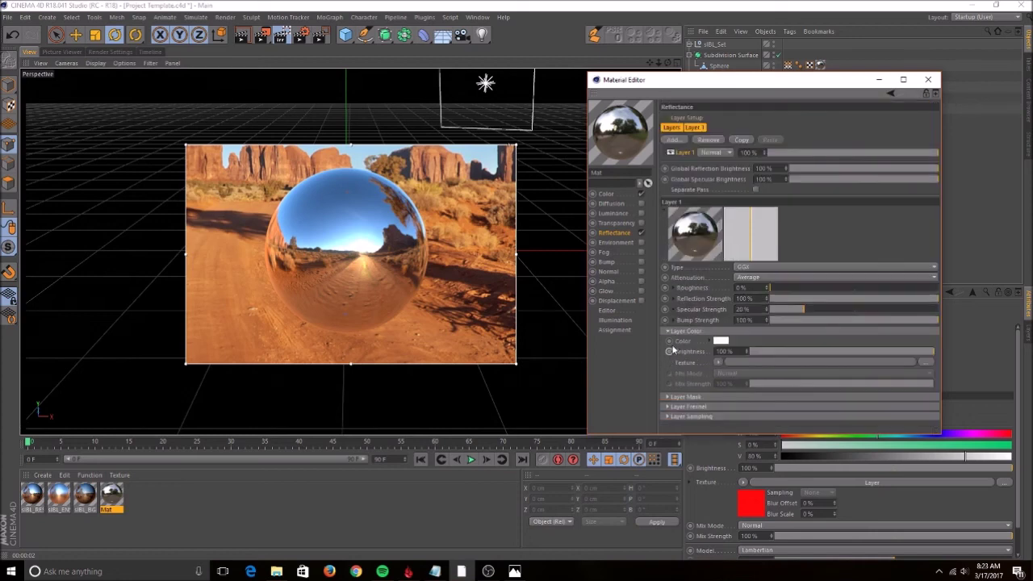
pyautogui.click(669, 398)
pyautogui.scroll(-2, 684, 400)
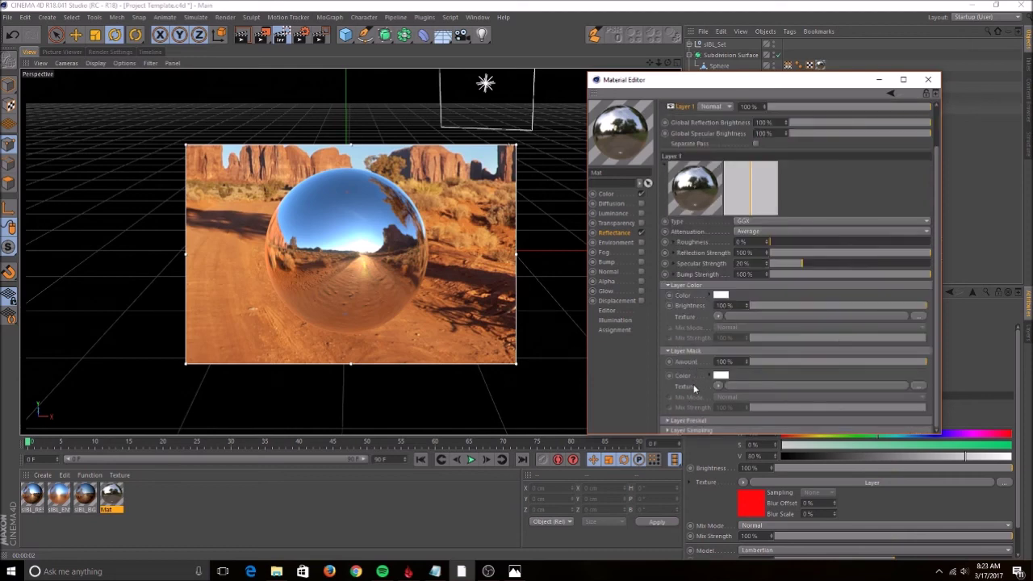
pyautogui.click(719, 386)
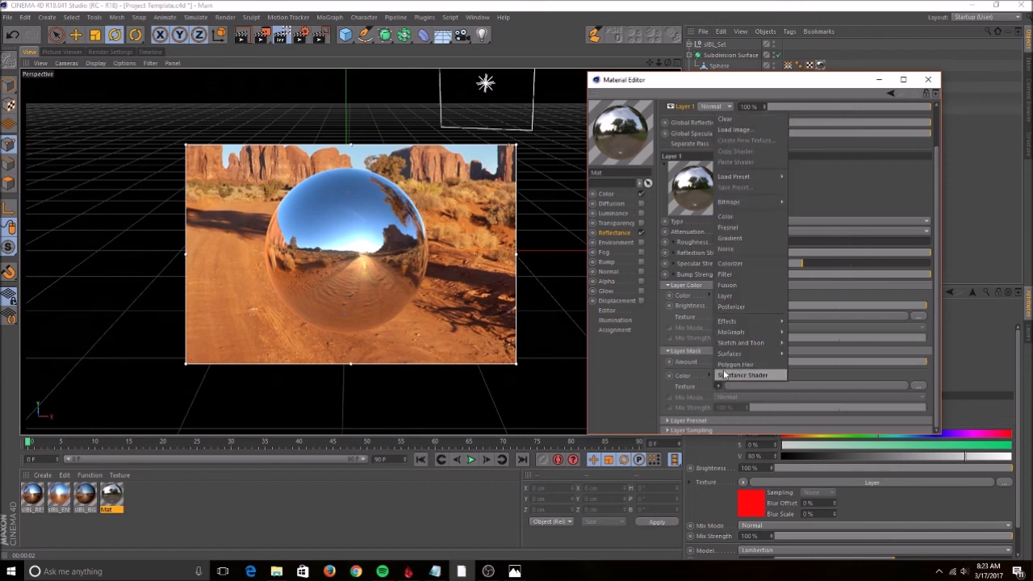
pyautogui.click(737, 233)
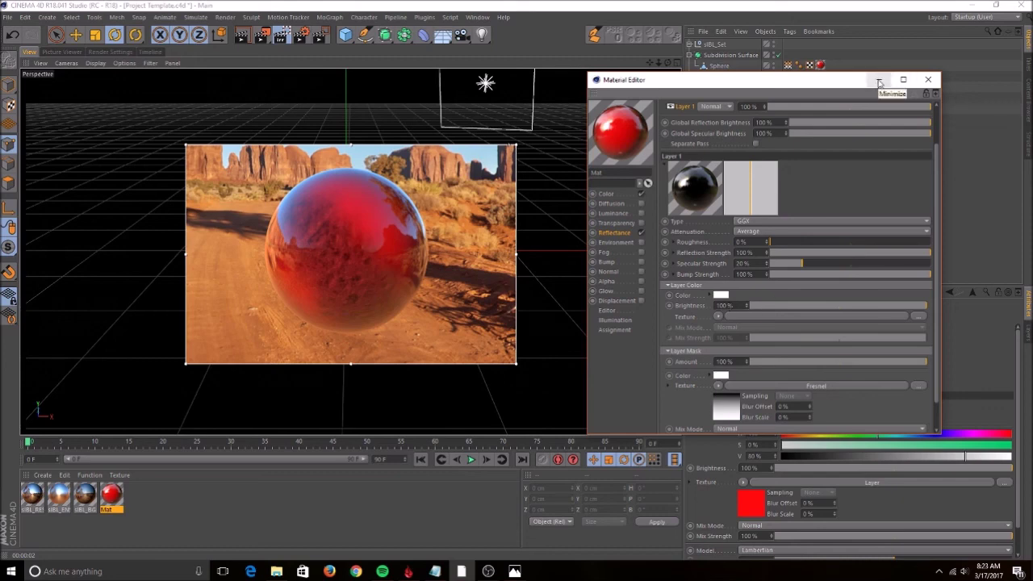
# Step: Minimize the Material Editor, turn off the interactive render region, and render the active view framed close on the sphere
pyautogui.click(879, 81)
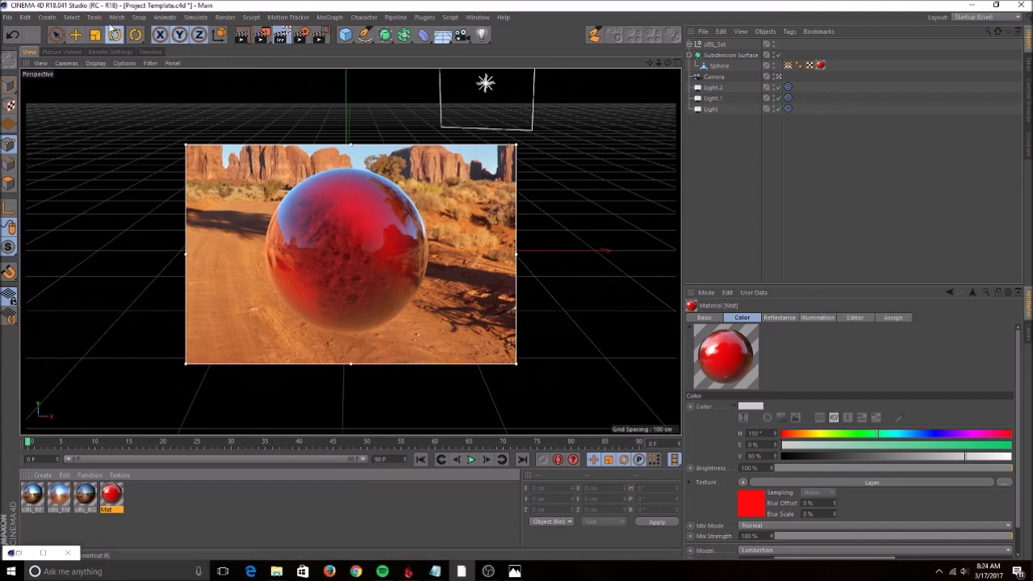
pyautogui.click(283, 36)
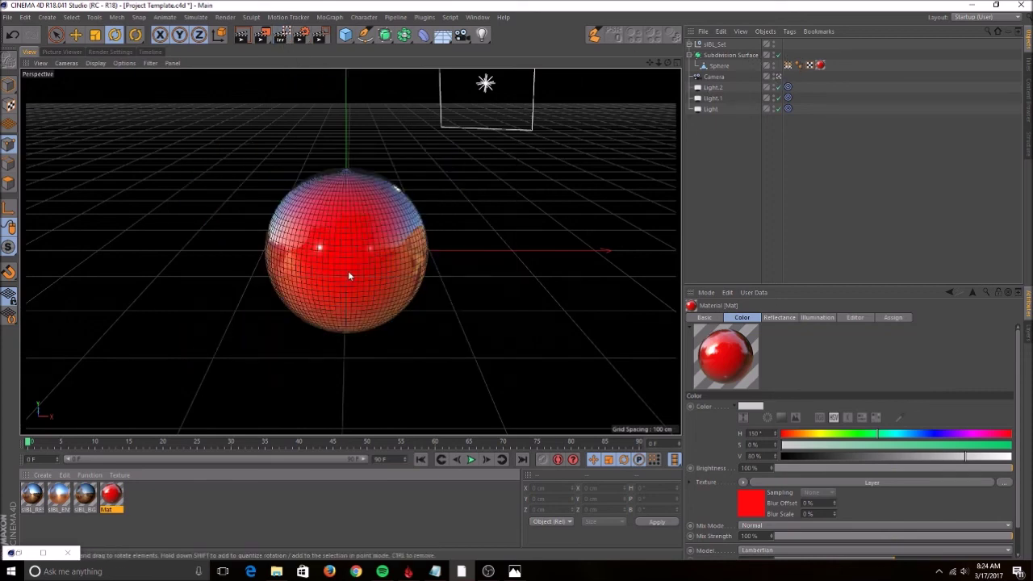
pyautogui.scroll(5, 348, 270)
pyautogui.scroll(4, 348, 271)
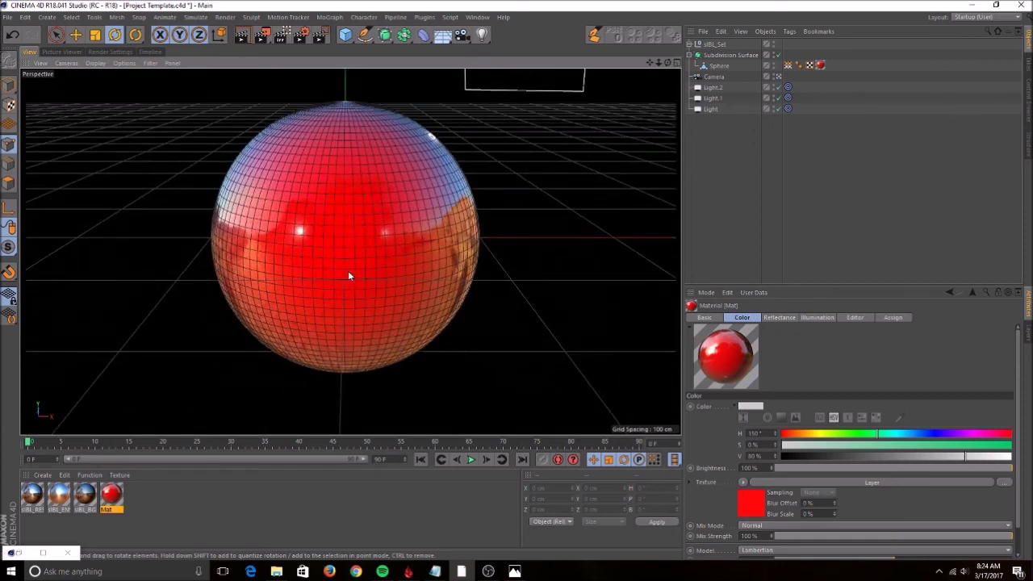
pyautogui.moveTo(648, 62)
pyautogui.mouseDown()
pyautogui.moveTo(515, 73)
pyautogui.moveTo(660, 66)
pyautogui.moveTo(650, 65)
pyautogui.mouseUp()
pyautogui.click(243, 34)
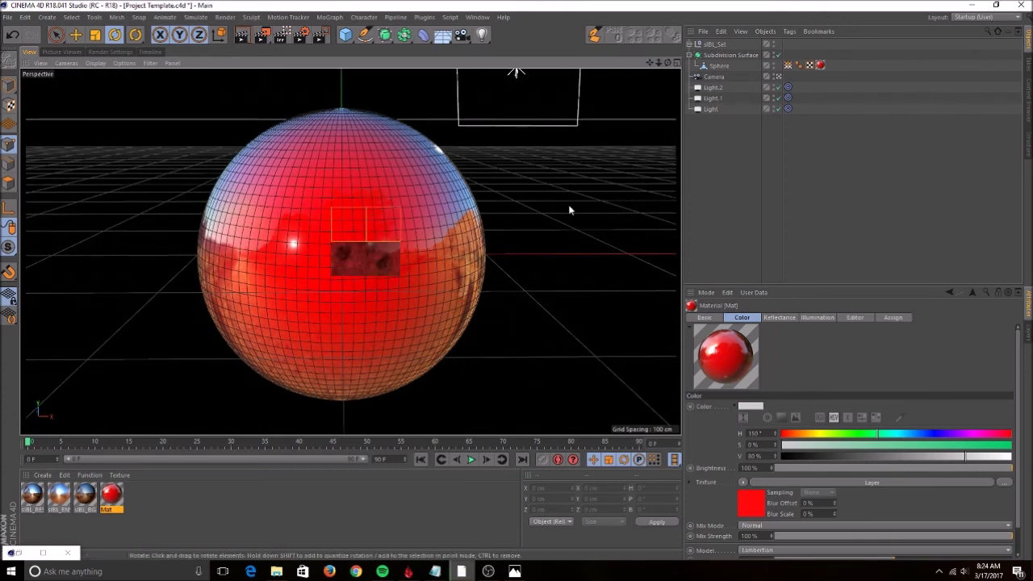